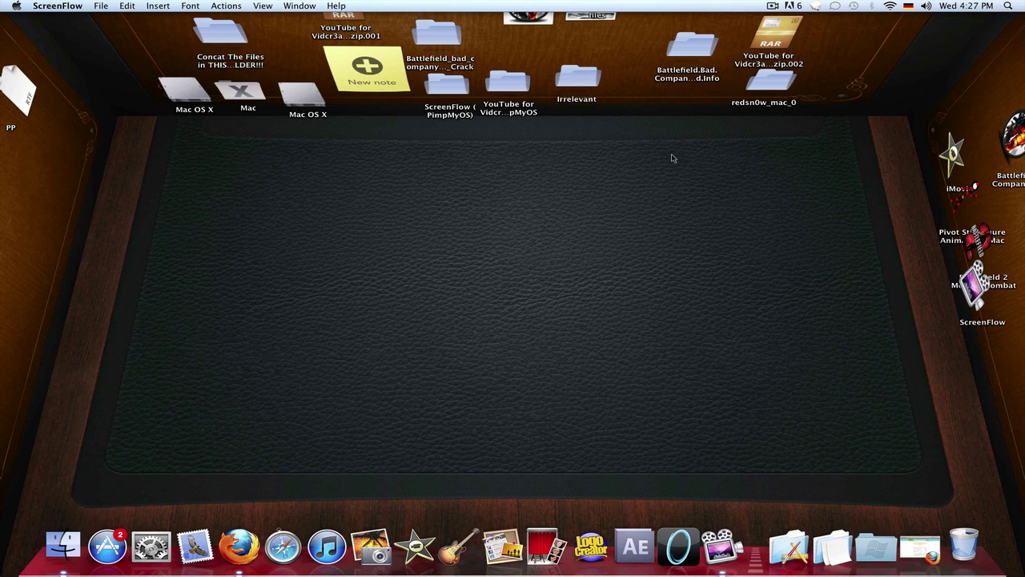
# Step: View the desktop wall holding the app icons, select the Battlefield Bad Company icon briefly, and return to the main desk view
pyautogui.doubleClick(1023, 239)
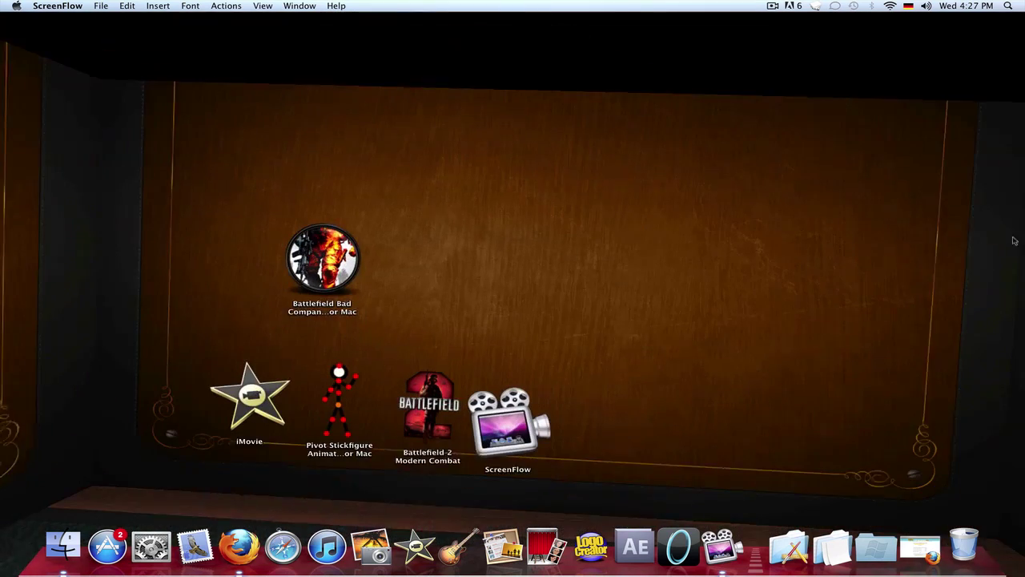
pyautogui.click(287, 244)
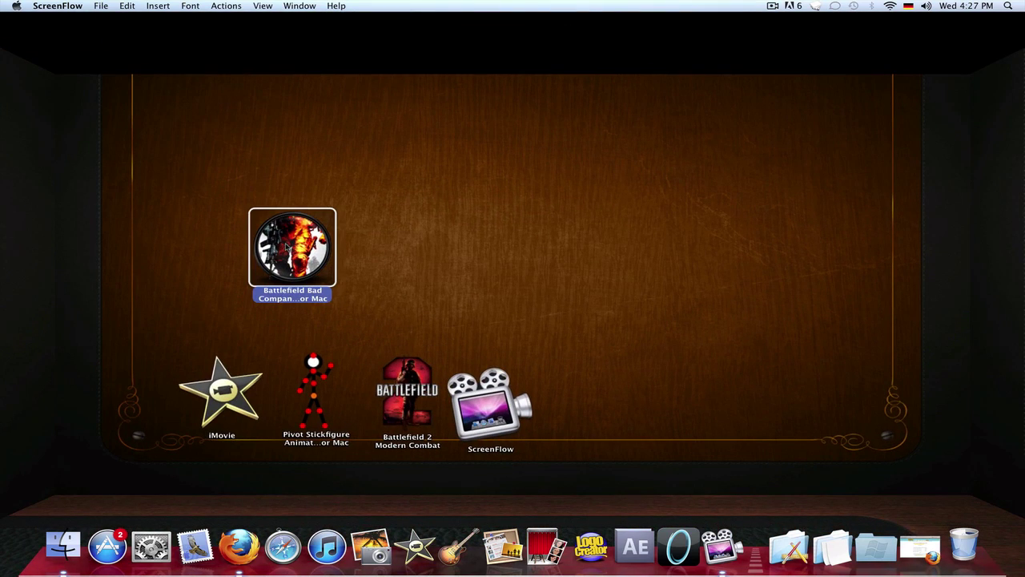
pyautogui.click(578, 234)
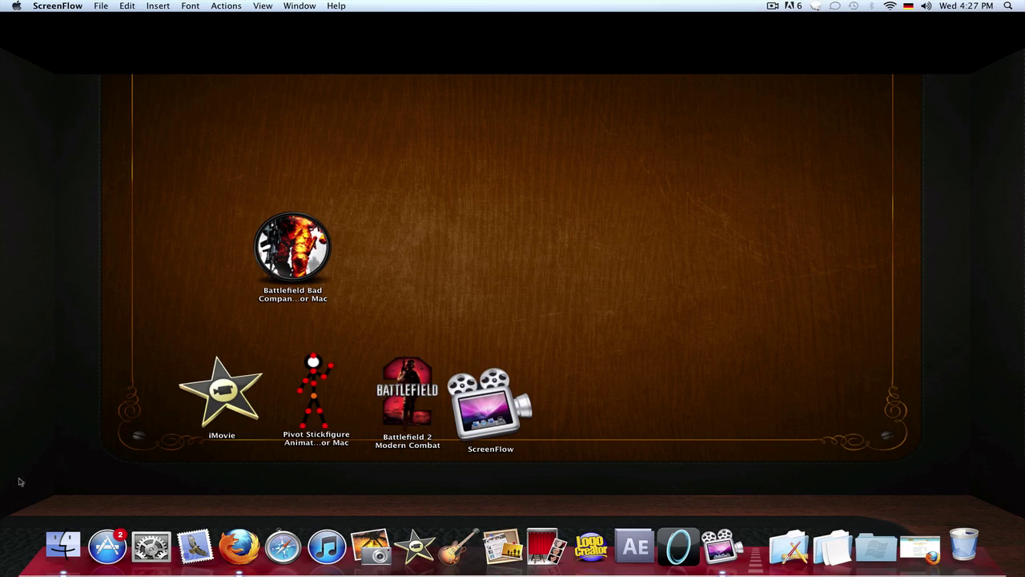
pyautogui.doubleClick(50, 513)
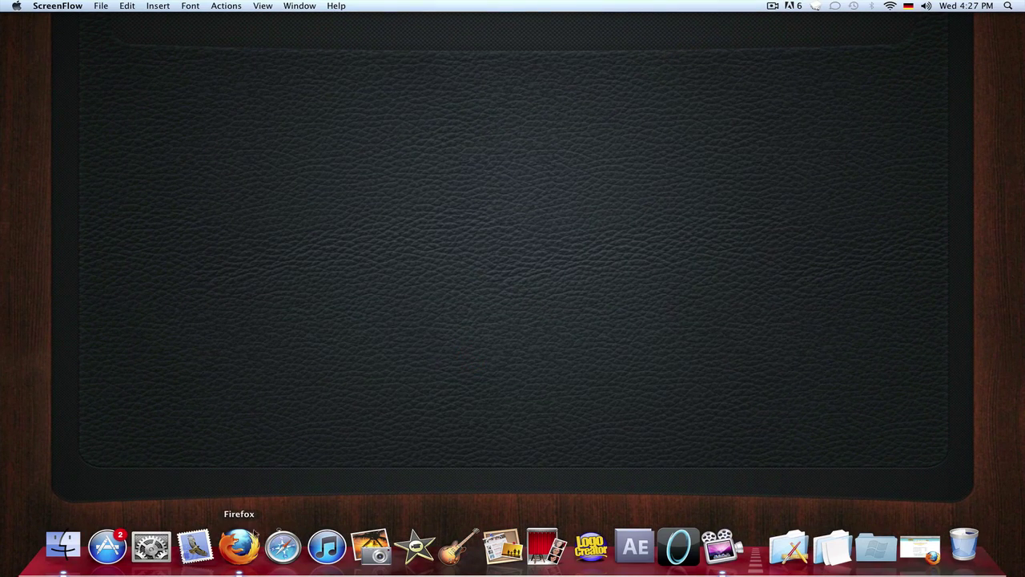
# Step: Switch to Firefox and load the website portingteam.com
pyautogui.press('super+Tab')
pyautogui.press('super+Tab')
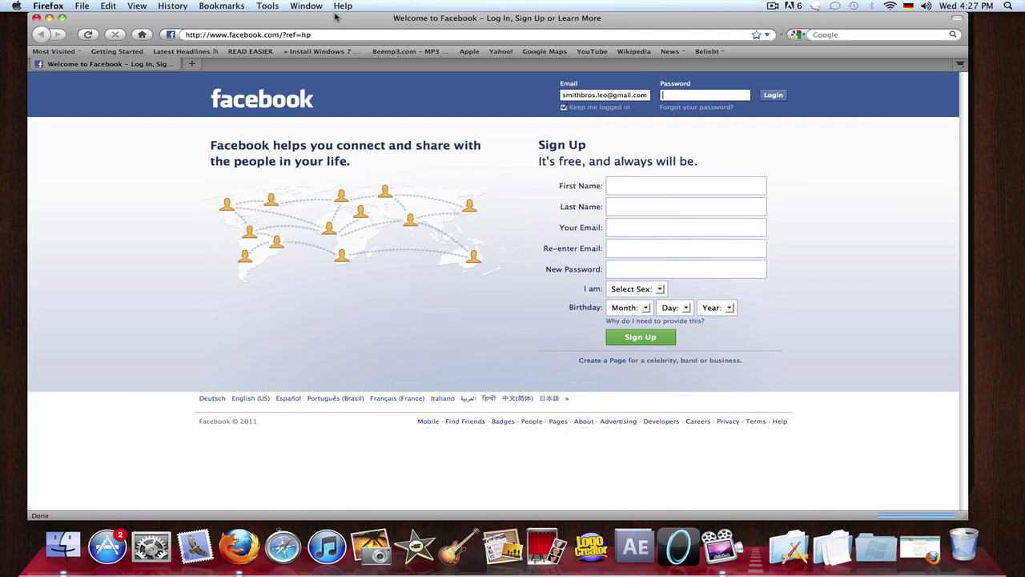
pyautogui.click(325, 35)
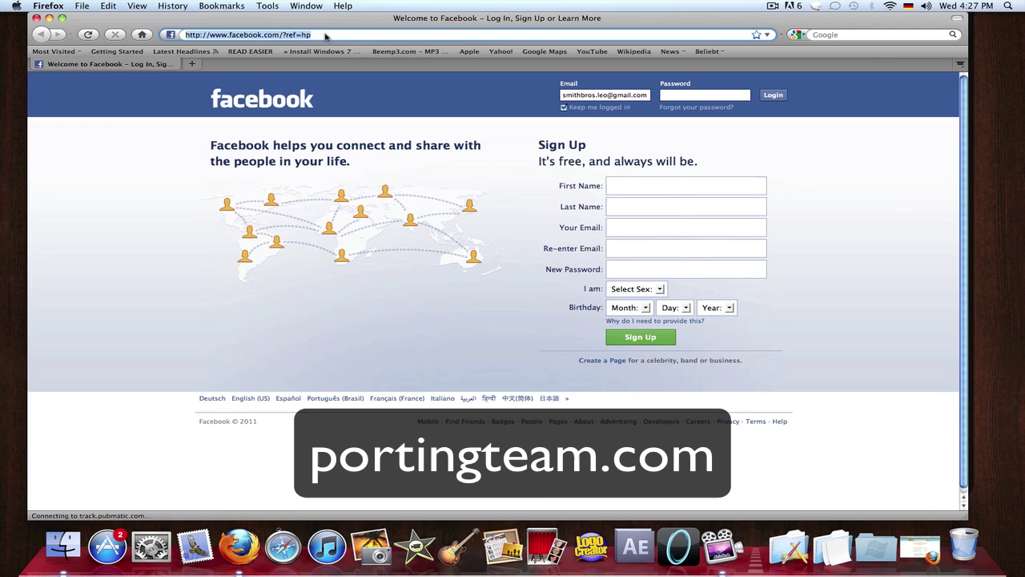
pyautogui.write('portingtem')
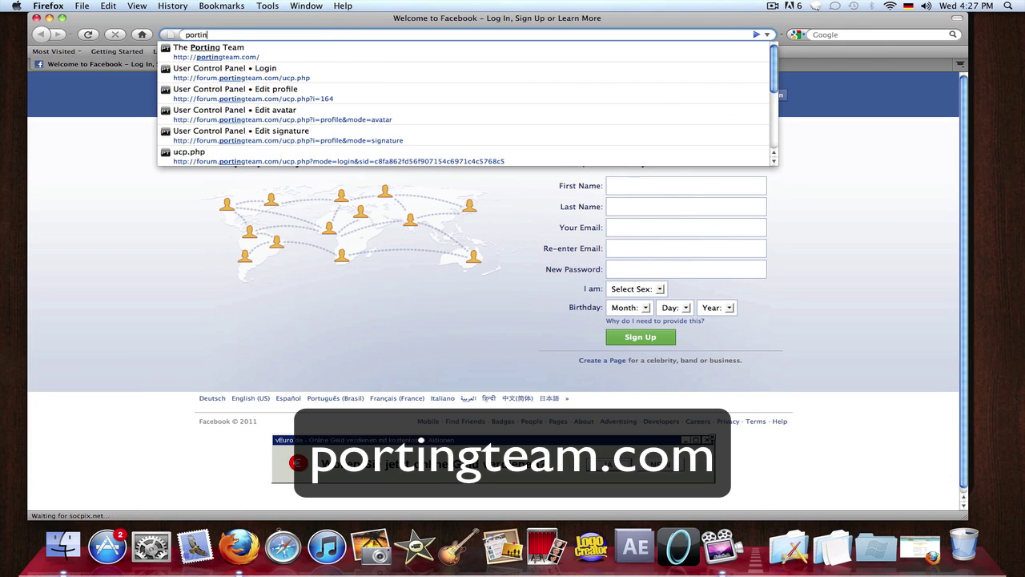
pyautogui.press('BackSpace')
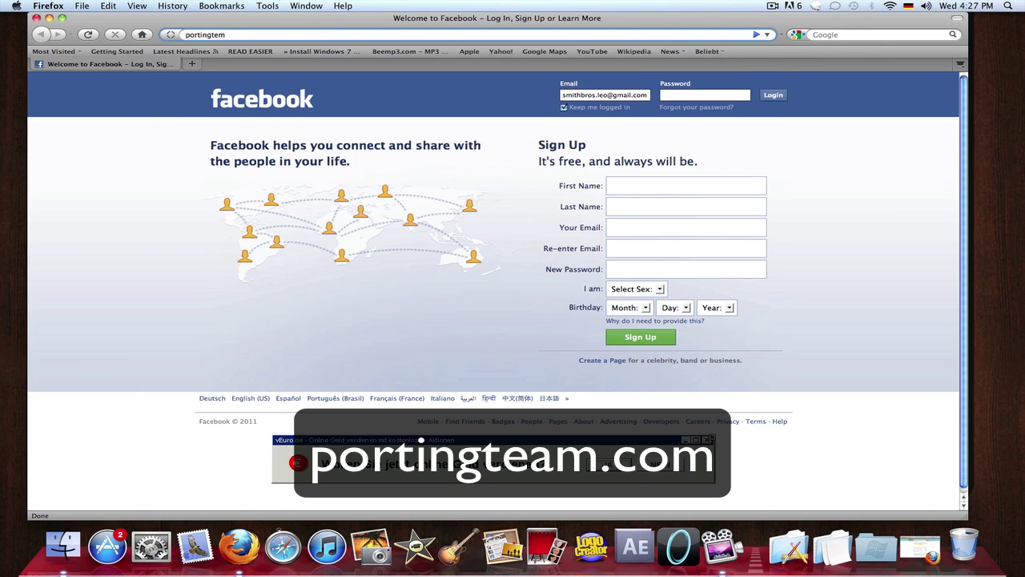
pyautogui.write('am')
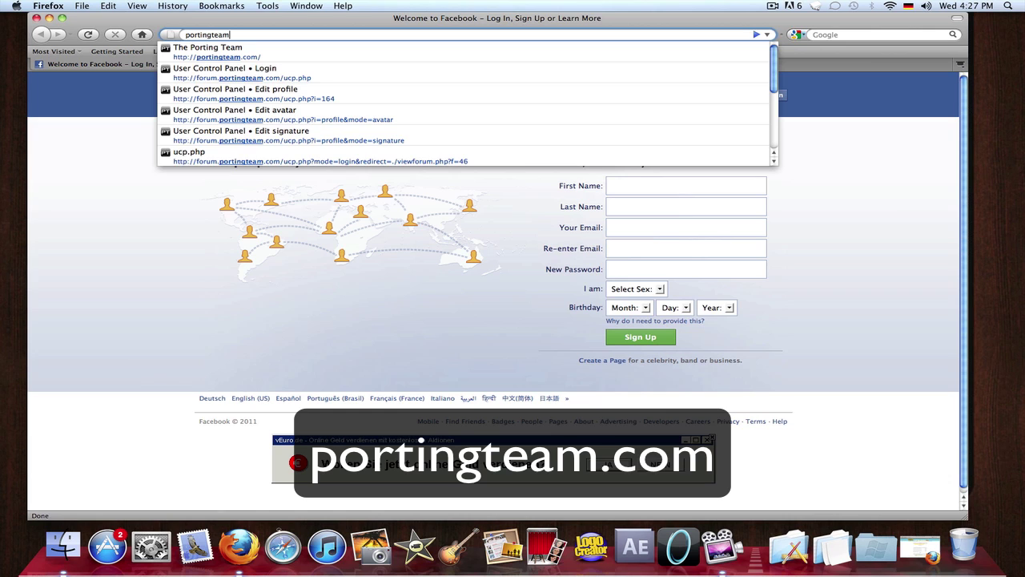
pyautogui.write('.com')
pyautogui.press('Return')
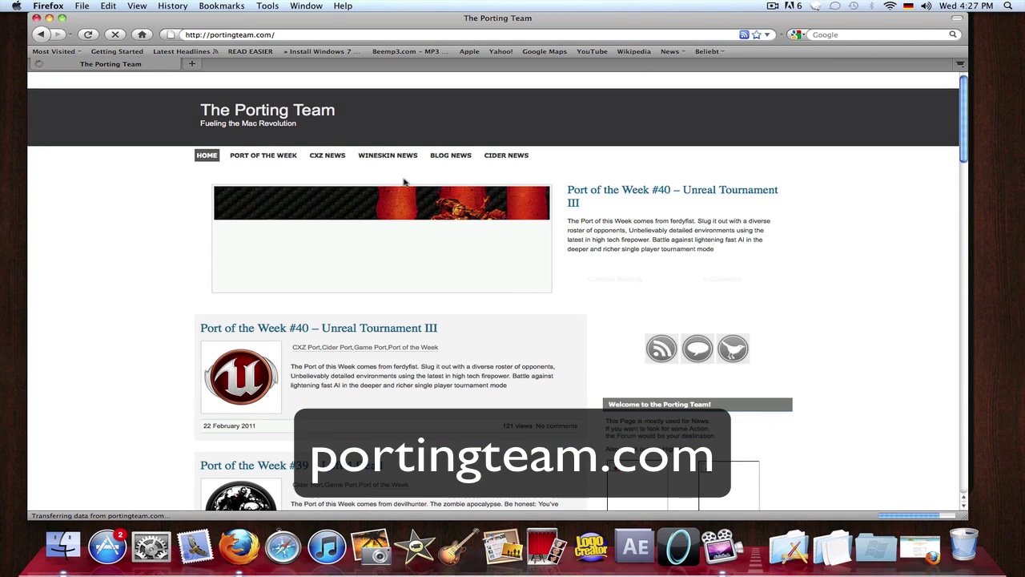
# Step: Open the full Port of the Week #40 – Unreal Tournament III article, examine its status, requirements, installation links and screenshots, and close the browser window
pyautogui.scroll(-1, 102, 312)
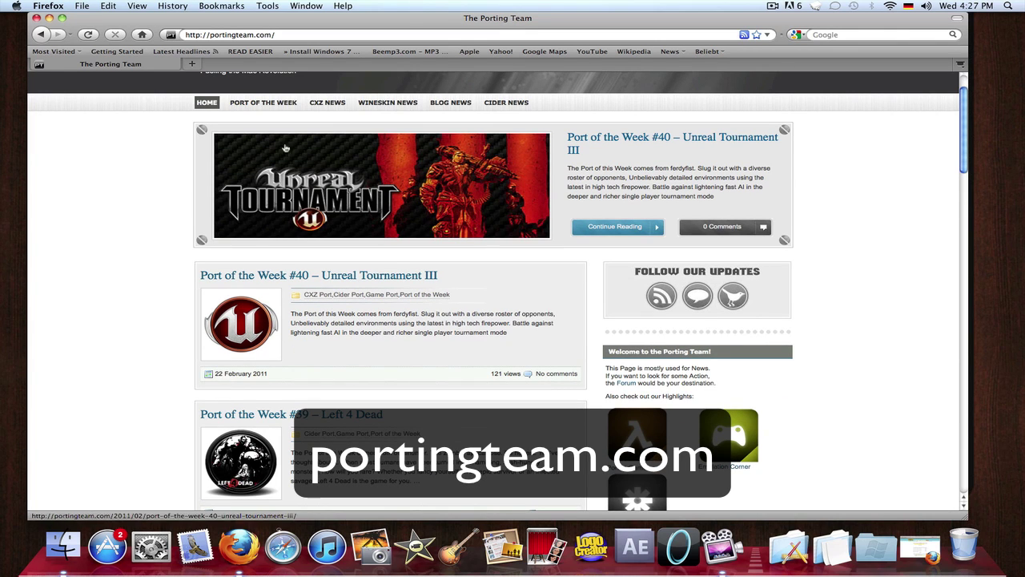
pyautogui.click(628, 227)
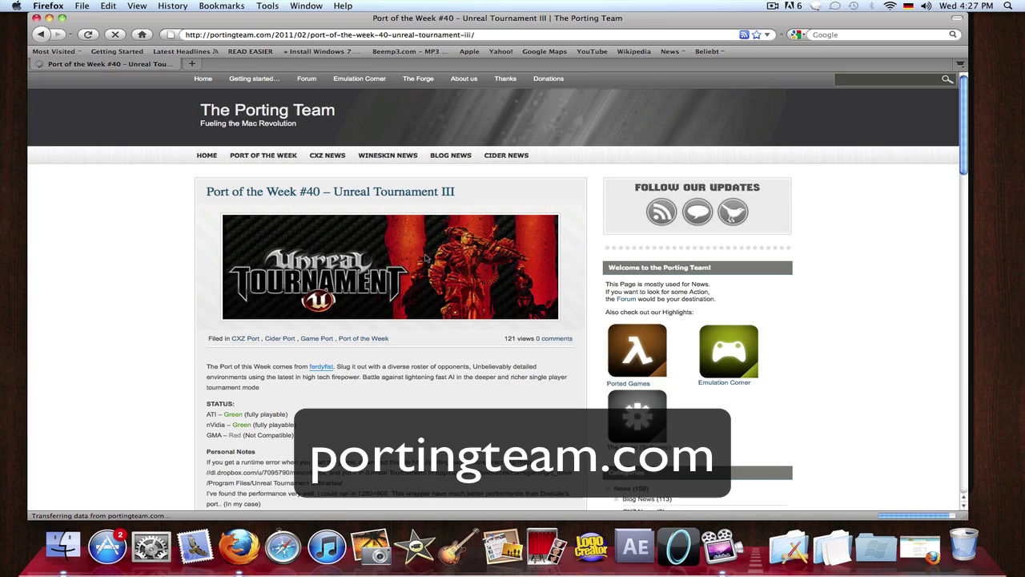
pyautogui.scroll(-2, 425, 258)
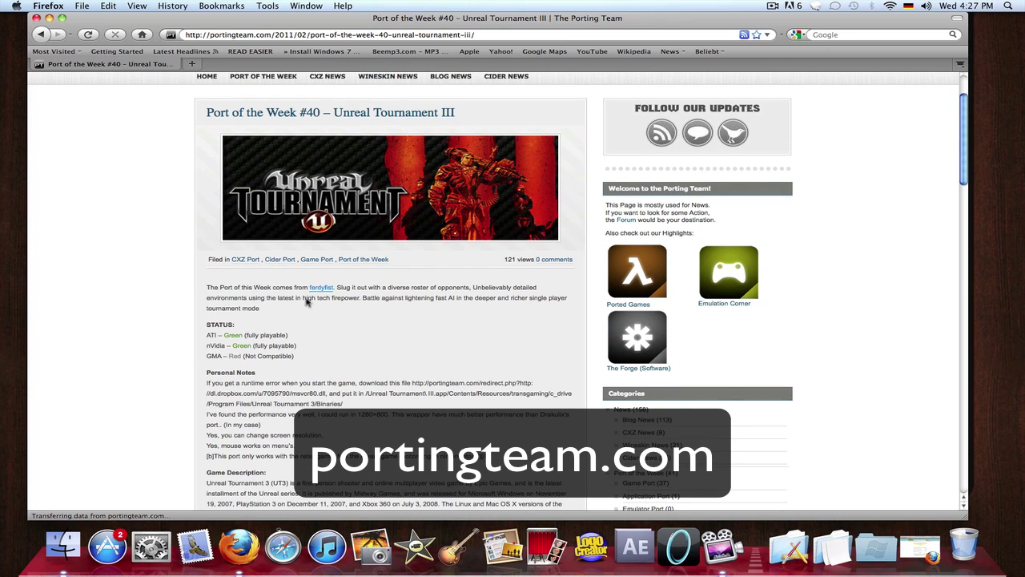
pyautogui.scroll(-8, 350, 315)
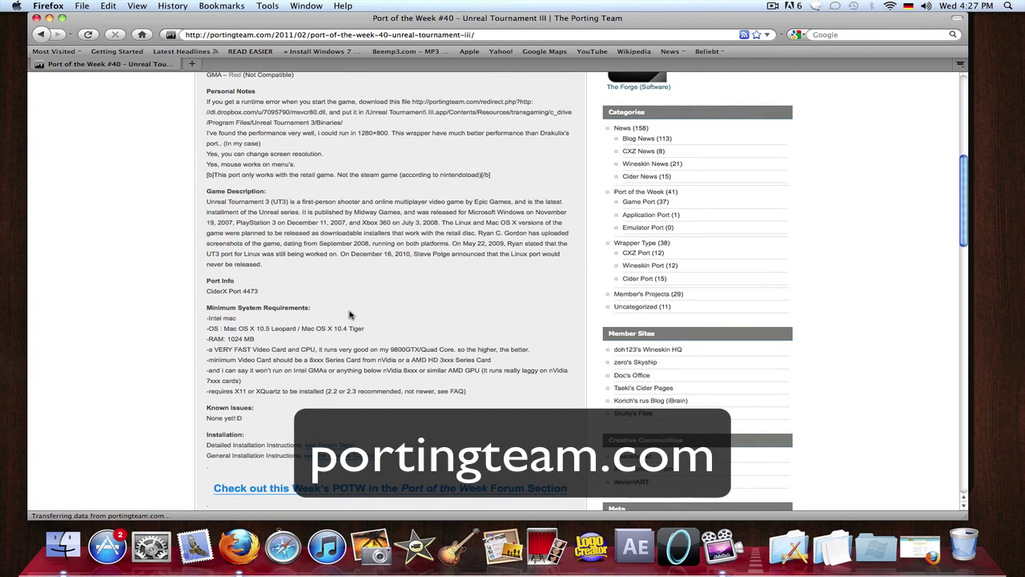
pyautogui.scroll(-9, 349, 315)
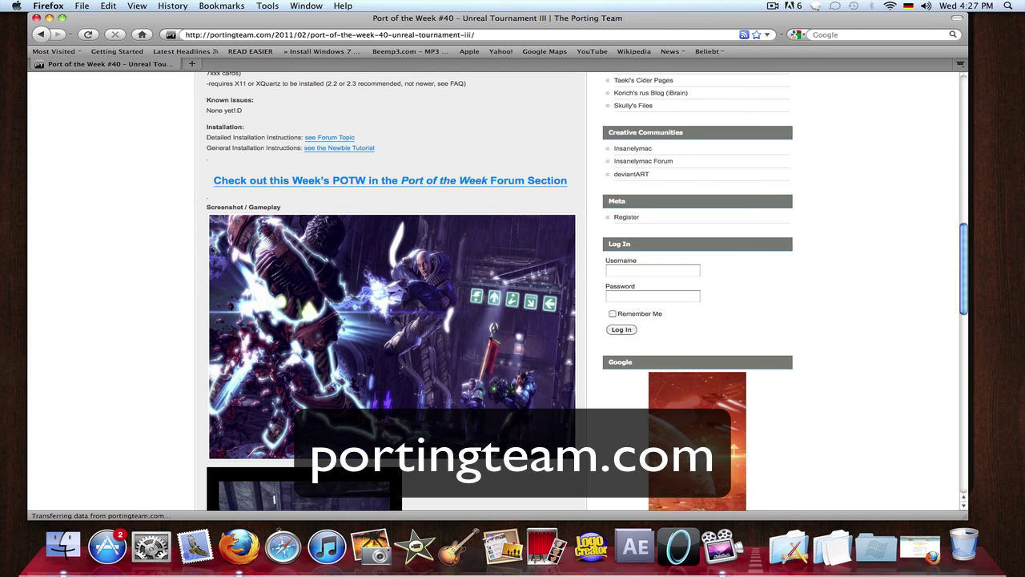
pyautogui.scroll(-5, 197, 266)
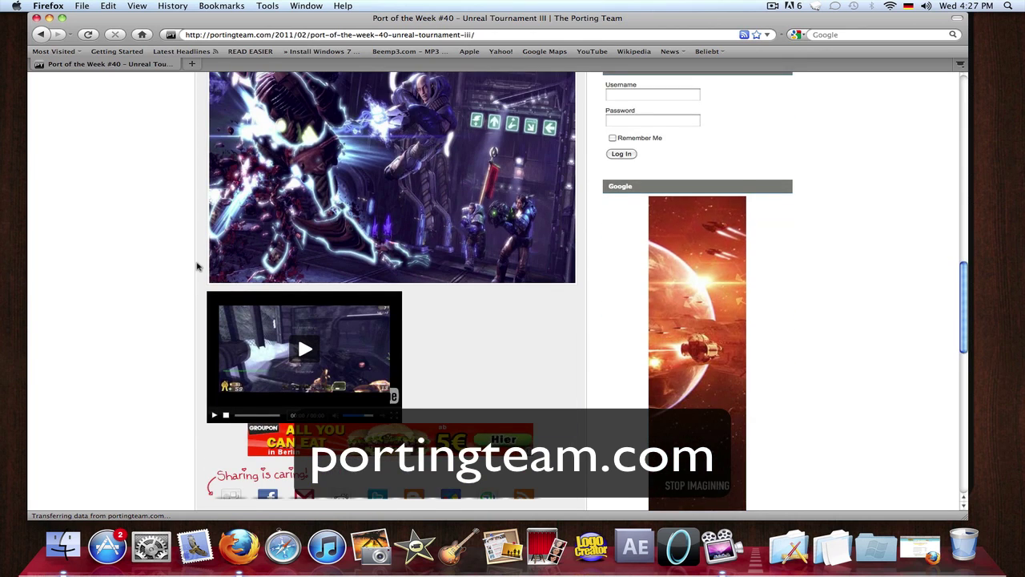
pyautogui.scroll(-10, 197, 266)
pyautogui.scroll(20, 197, 264)
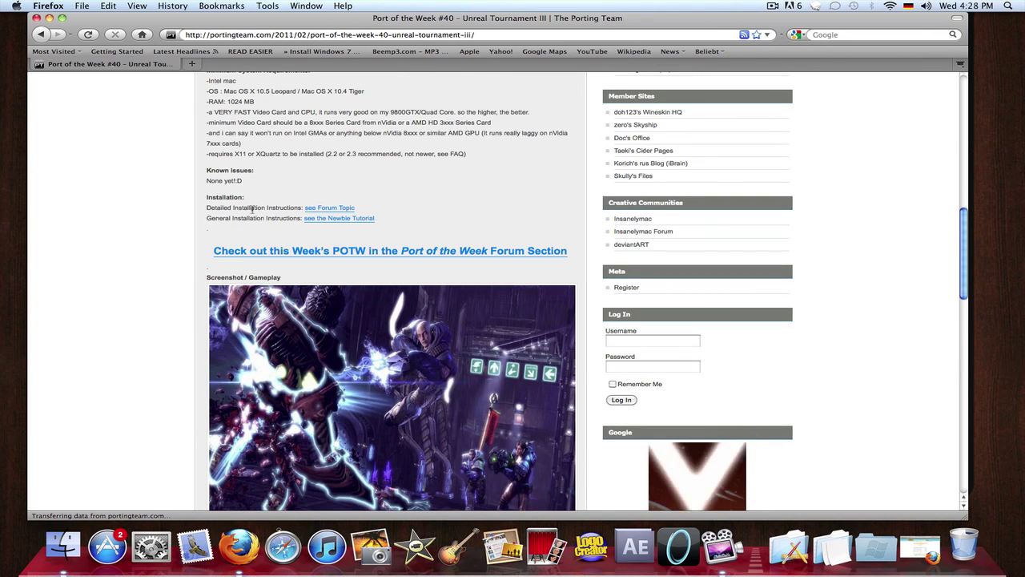
pyautogui.scroll(4, 278, 210)
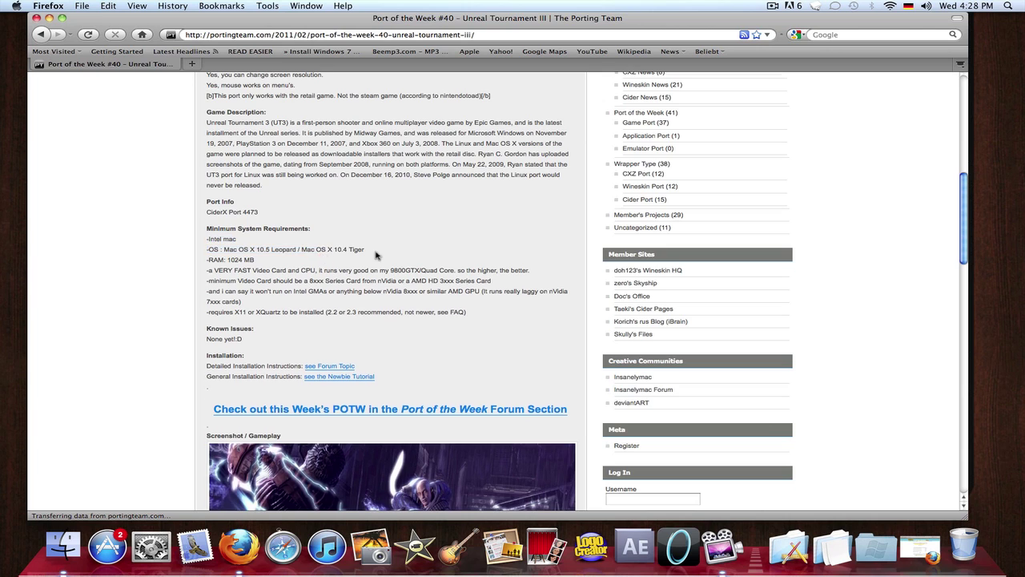
pyautogui.scroll(8, 375, 255)
pyautogui.scroll(3, 375, 255)
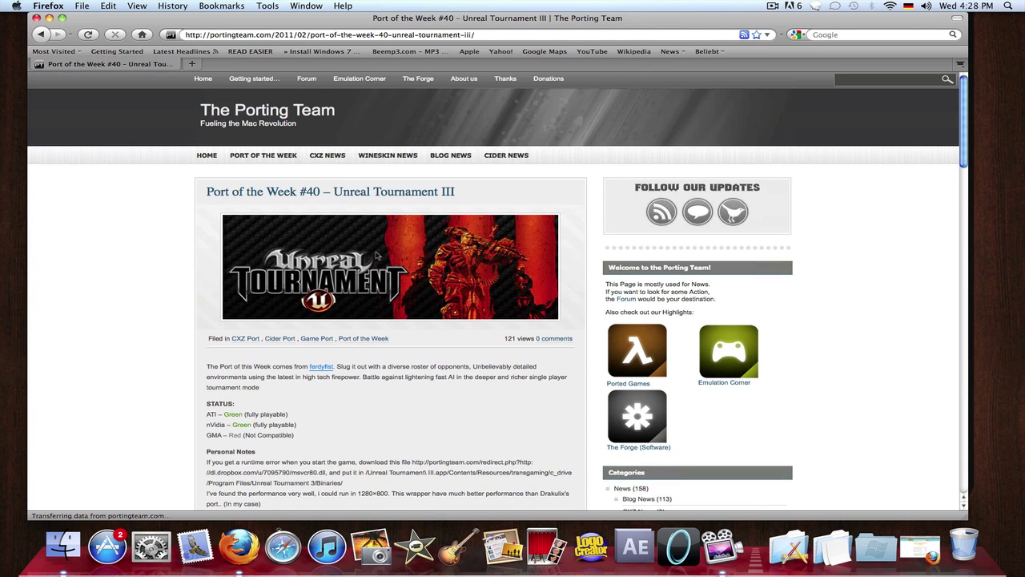
pyautogui.press('super+w')
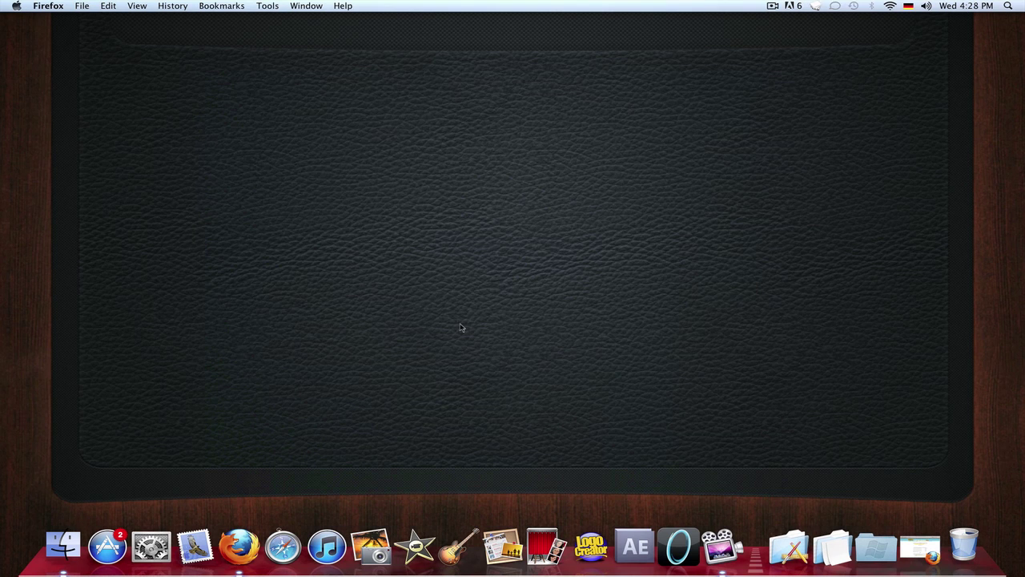
# Step: Launch Pivot Stickfigure Animator for Mac from the desktop wall with the app icons
pyautogui.click(744, 217)
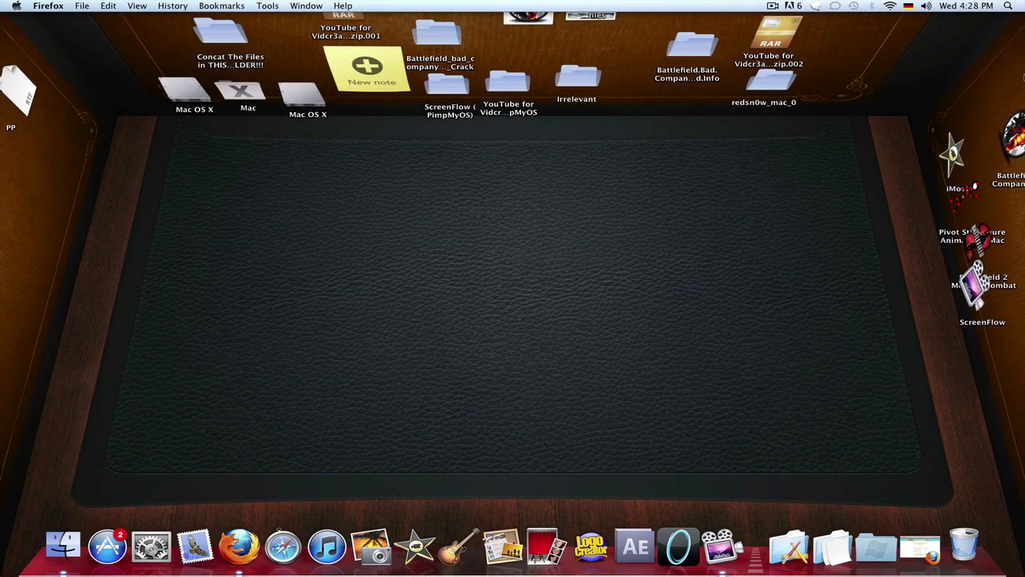
pyautogui.click(974, 186)
pyautogui.doubleClick(311, 393)
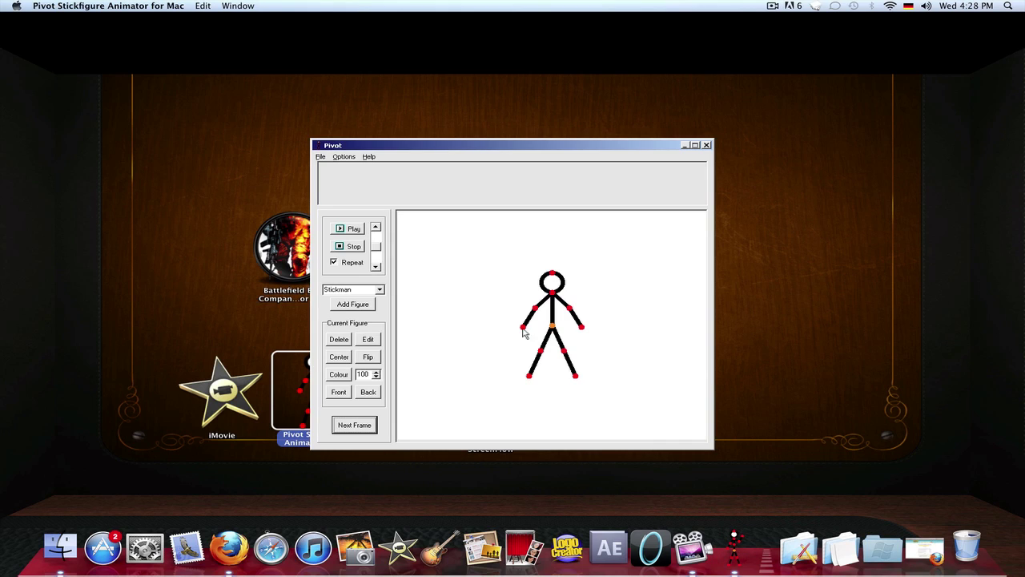
# Step: Raise the stickman's forearm beside its head and add several frames of this pose to the animation
pyautogui.moveTo(521, 331); pyautogui.dragTo(517, 299)
pyautogui.click(350, 426)
pyautogui.press('Return')
pyautogui.press('Return')
pyautogui.press('Return')
pyautogui.press('Return')
pyautogui.press('Return')
pyautogui.press('Return')
pyautogui.press('Return')
pyautogui.press('Return')
pyautogui.press('Return')
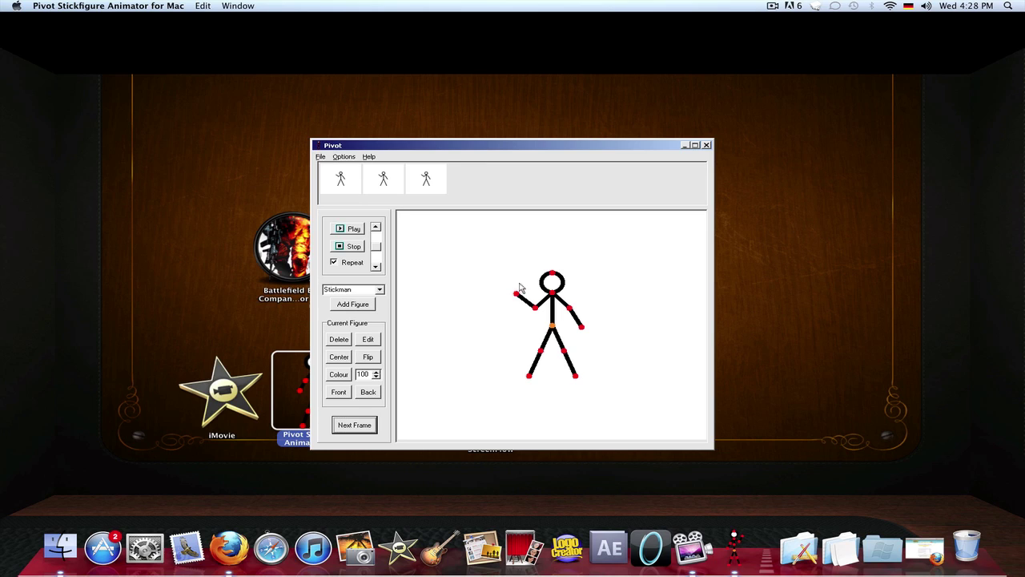
# Step: Add more frames while varying the stickman's raised forearm and tilting its head, and play the resulting animation
pyautogui.press('Return')
pyautogui.press('Return')
pyautogui.press('Return')
pyautogui.press('Return')
pyautogui.press('Return')
pyautogui.press('Return')
pyautogui.press('Return')
pyautogui.press('Return')
pyautogui.press('Return')
pyautogui.press('Return')
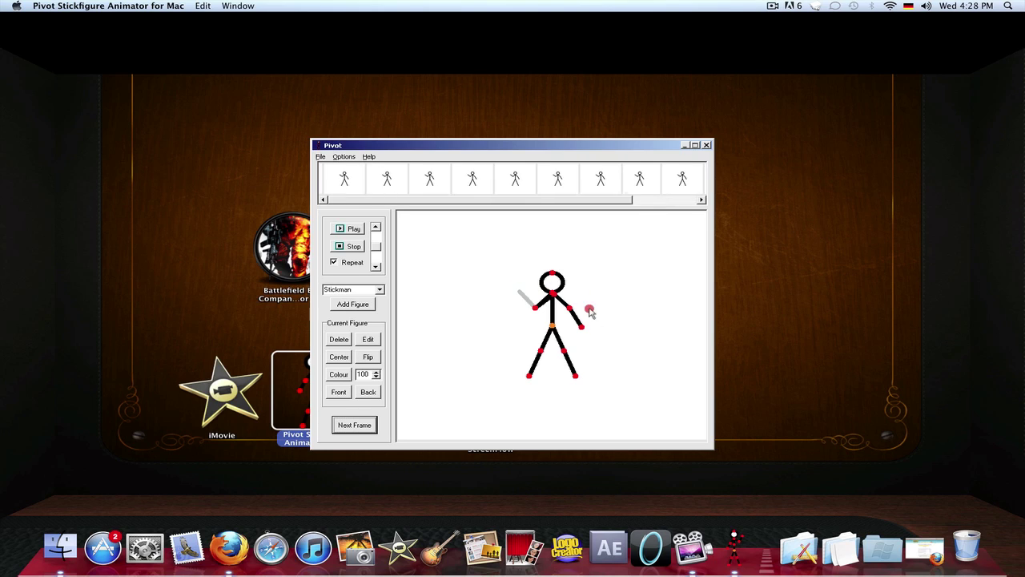
pyautogui.press('Return')
pyautogui.press('Return')
pyautogui.press('Return')
pyautogui.press('Return')
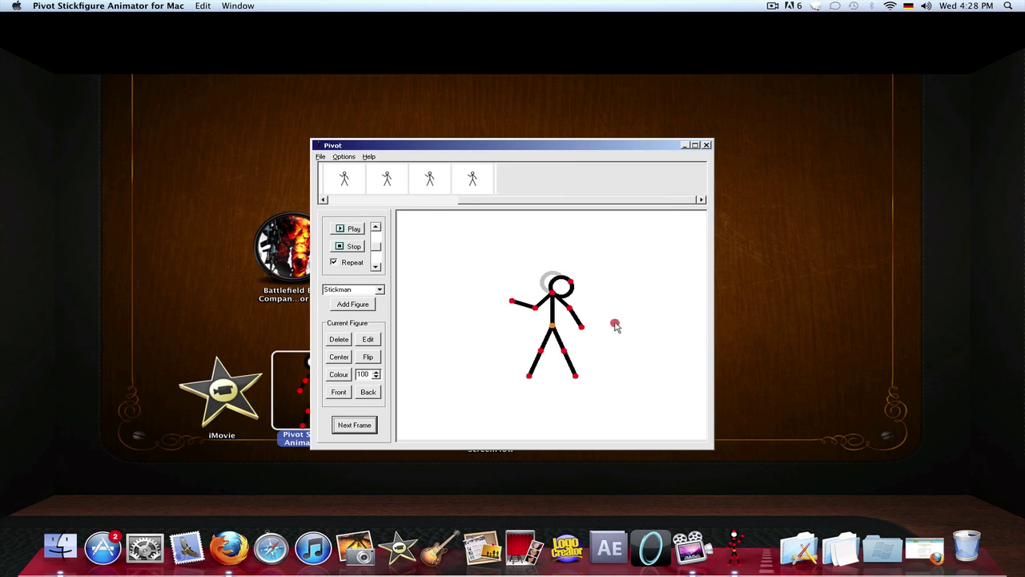
pyautogui.moveTo(553, 274); pyautogui.dragTo(559, 280)
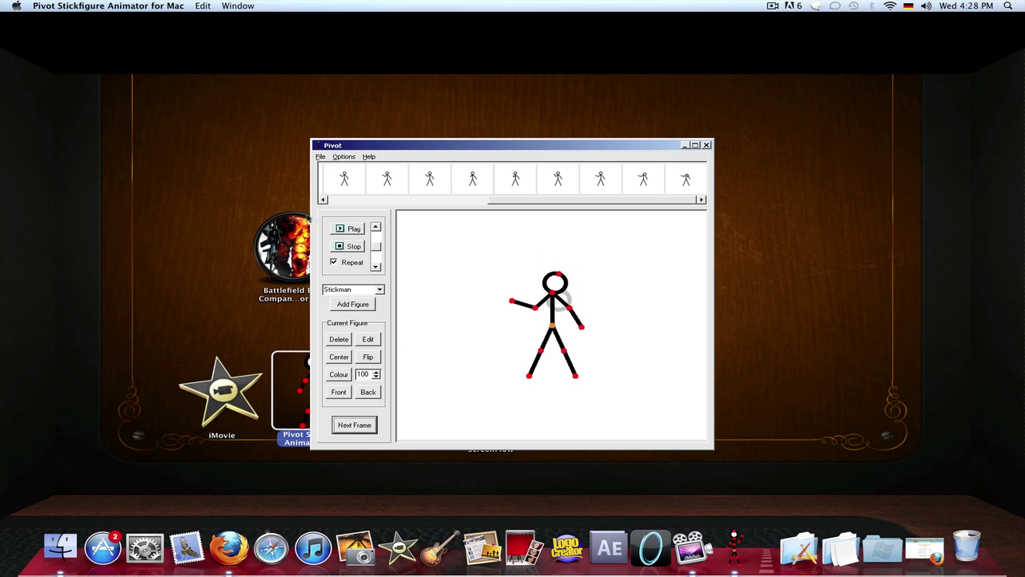
pyautogui.click(354, 229)
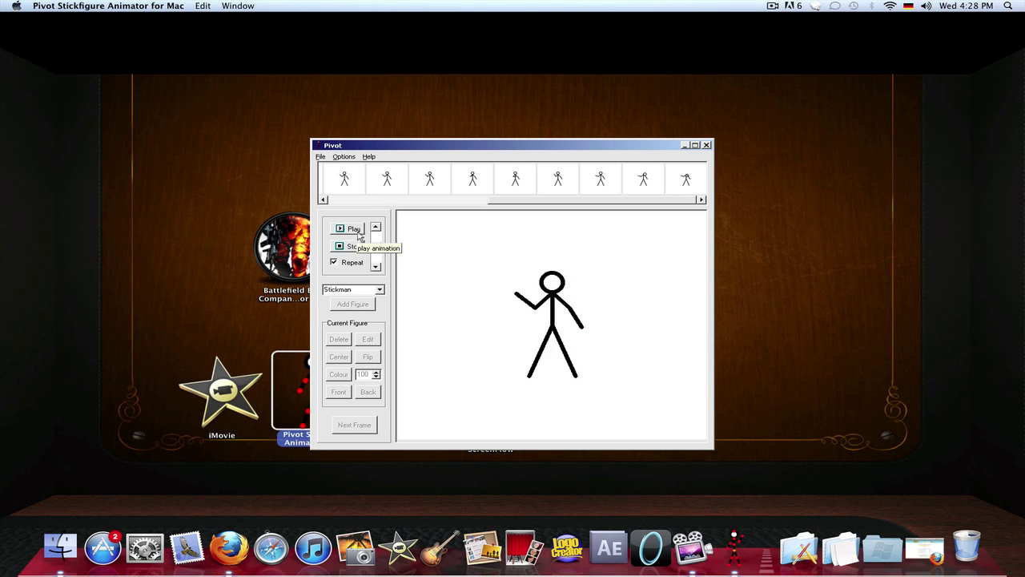
# Step: Open hello.piv from the Pivot Stickfigure Animator folder, discarding the current project without saving
pyautogui.click(320, 156)
pyautogui.click(340, 170)
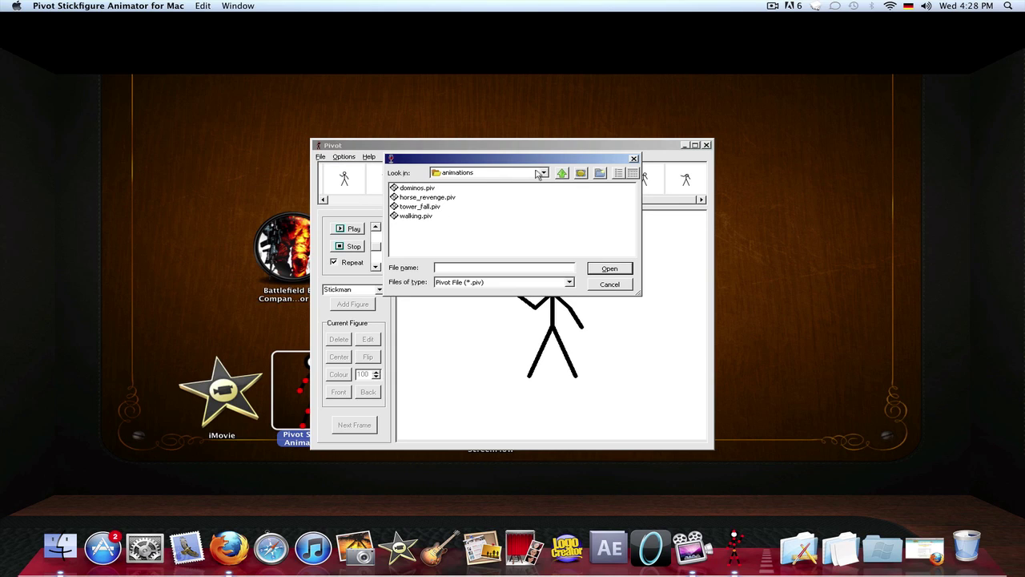
pyautogui.click(562, 173)
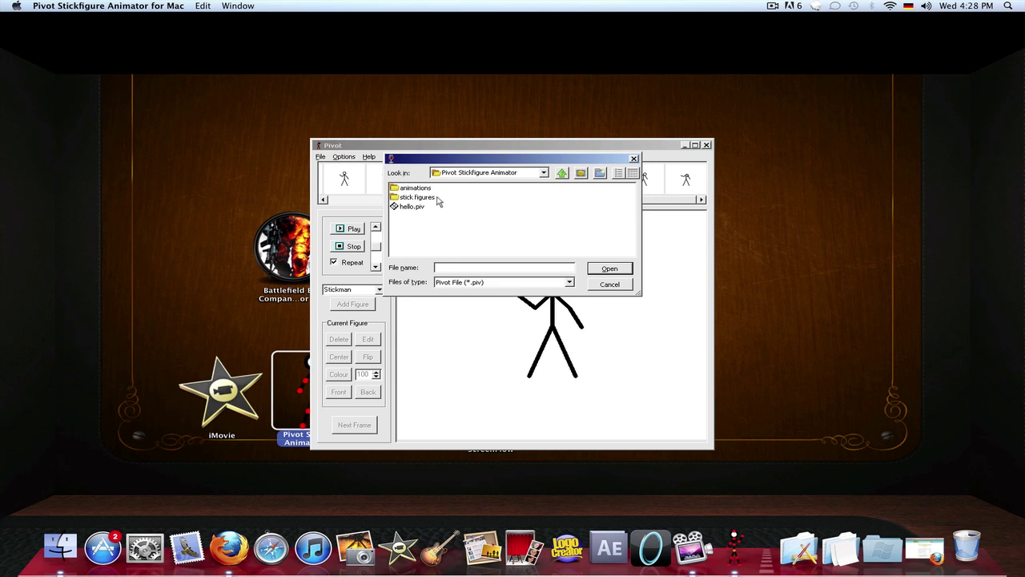
pyautogui.doubleClick(407, 206)
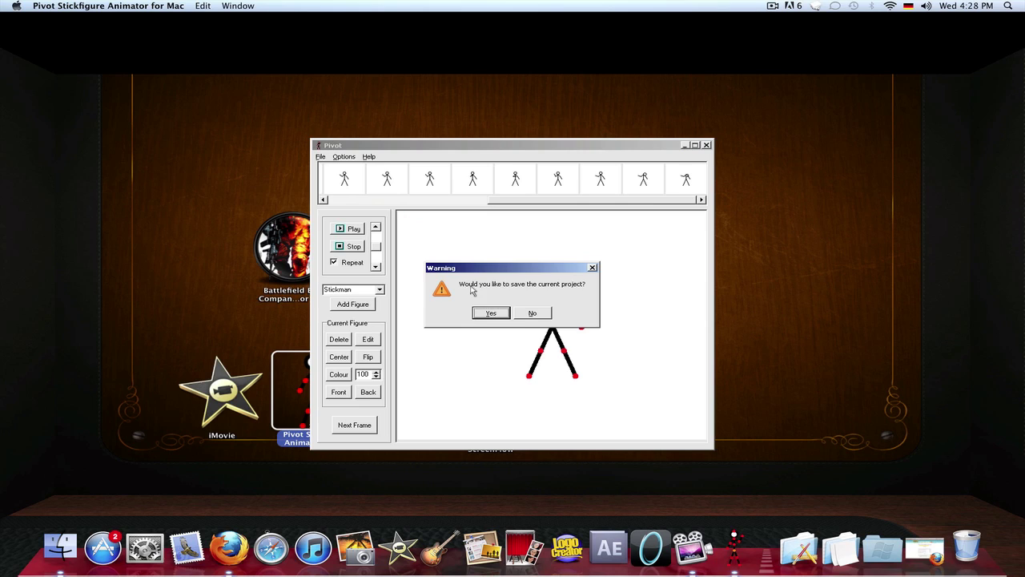
pyautogui.click(544, 313)
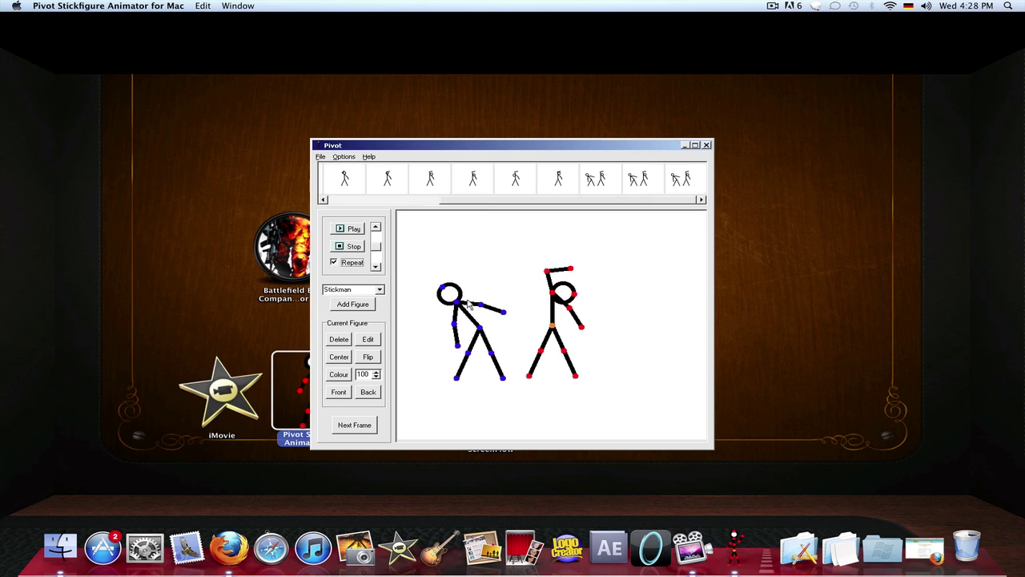
# Step: Play and stop the loaded hello animation, close Pivot, and return to the main desk view
pyautogui.click(354, 230)
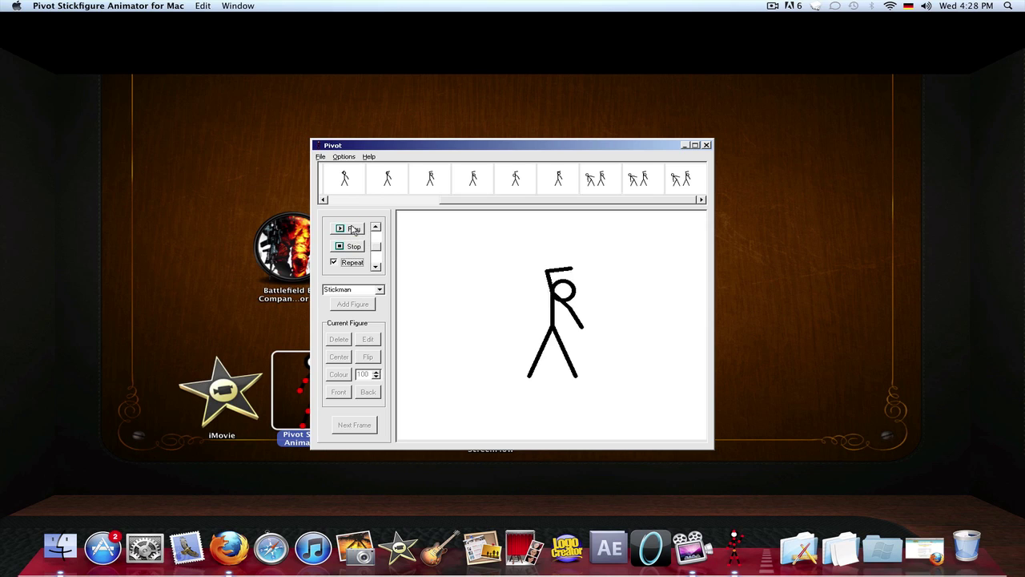
pyautogui.click(353, 246)
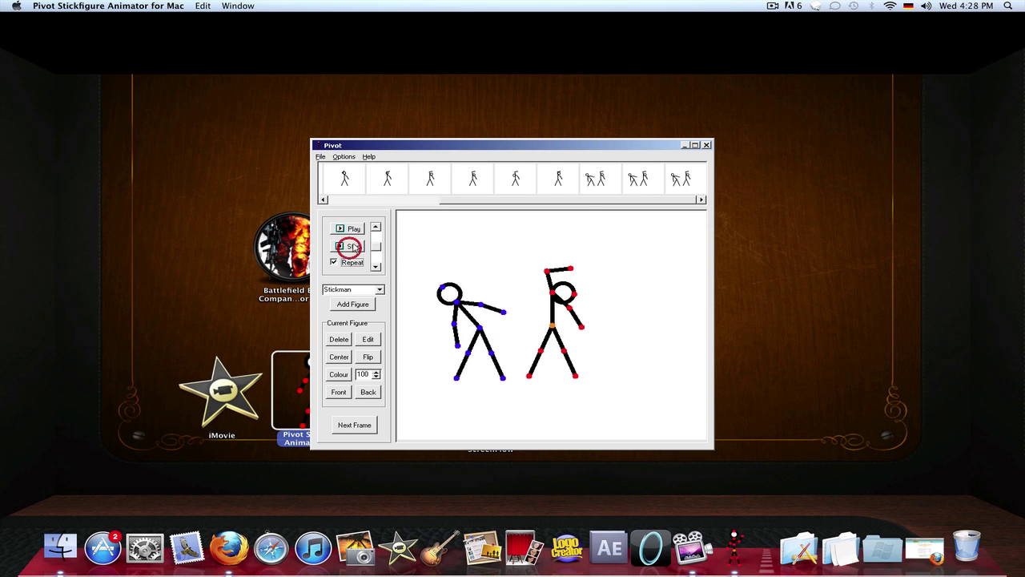
pyautogui.click(706, 145)
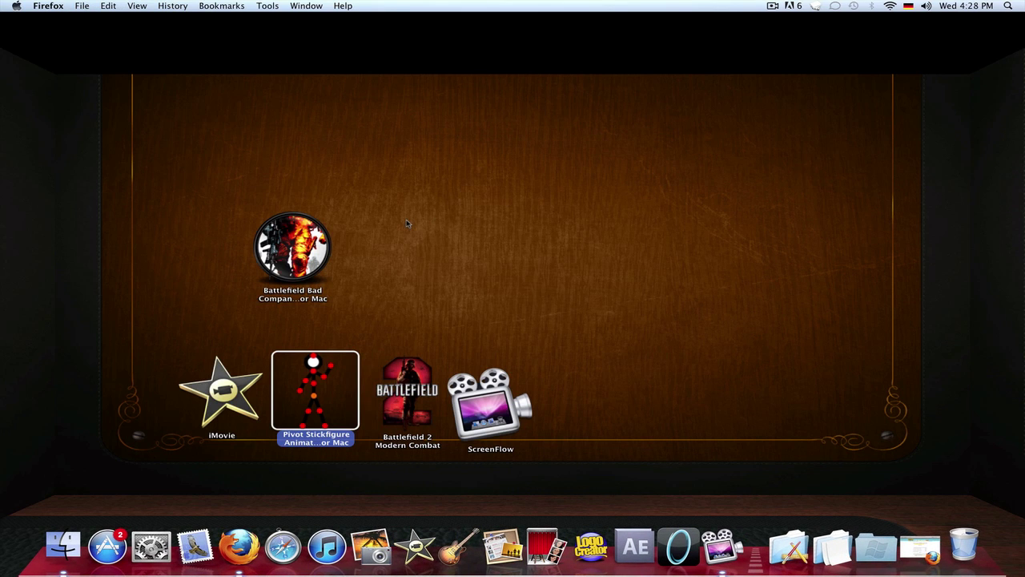
pyautogui.click(58, 512)
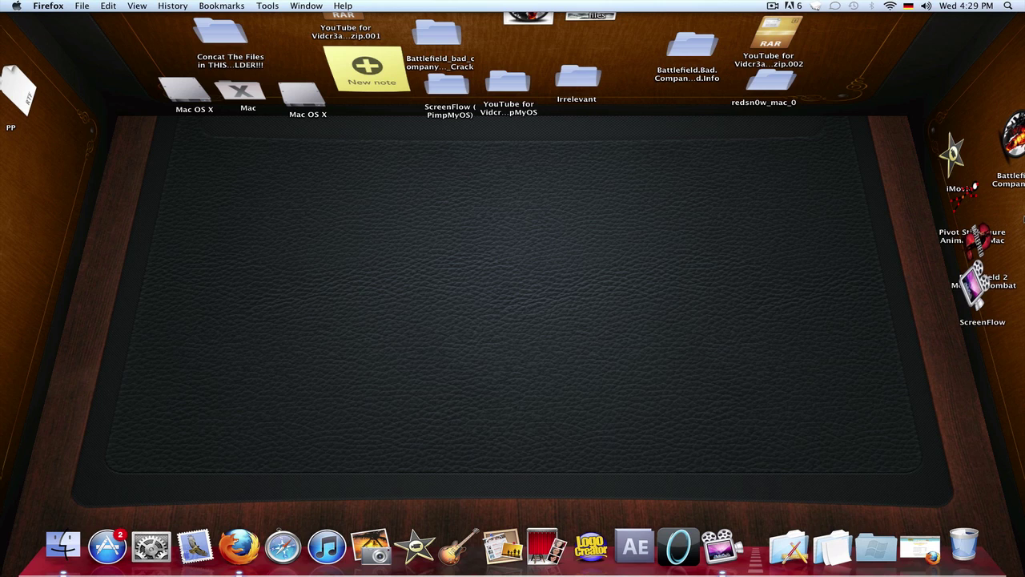
# Step: Show the ported games on the right desktop wall, highlighting Battlefield 2 Modern Combat, and return to the main desk view
pyautogui.doubleClick(1023, 233)
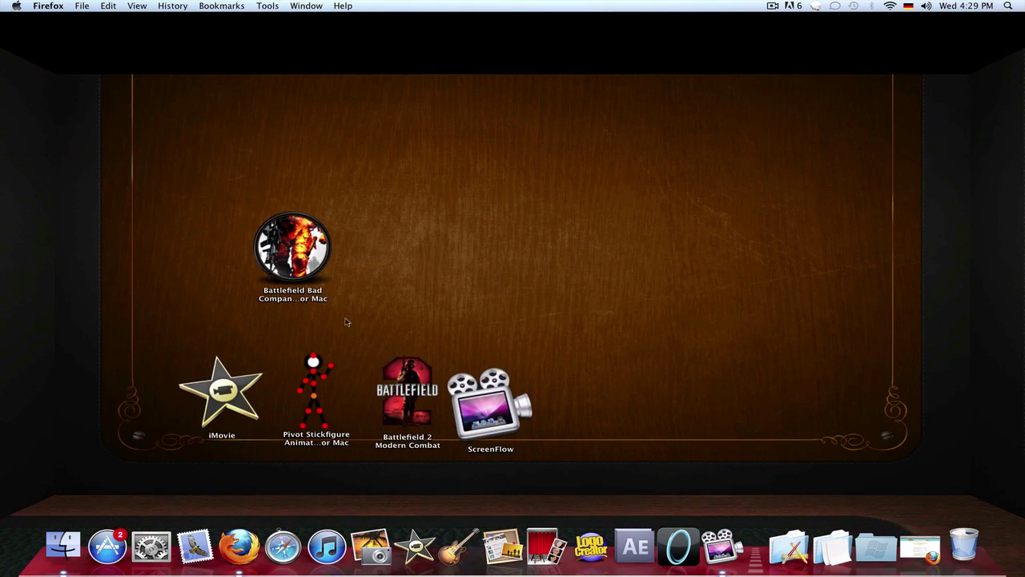
pyautogui.click(406, 391)
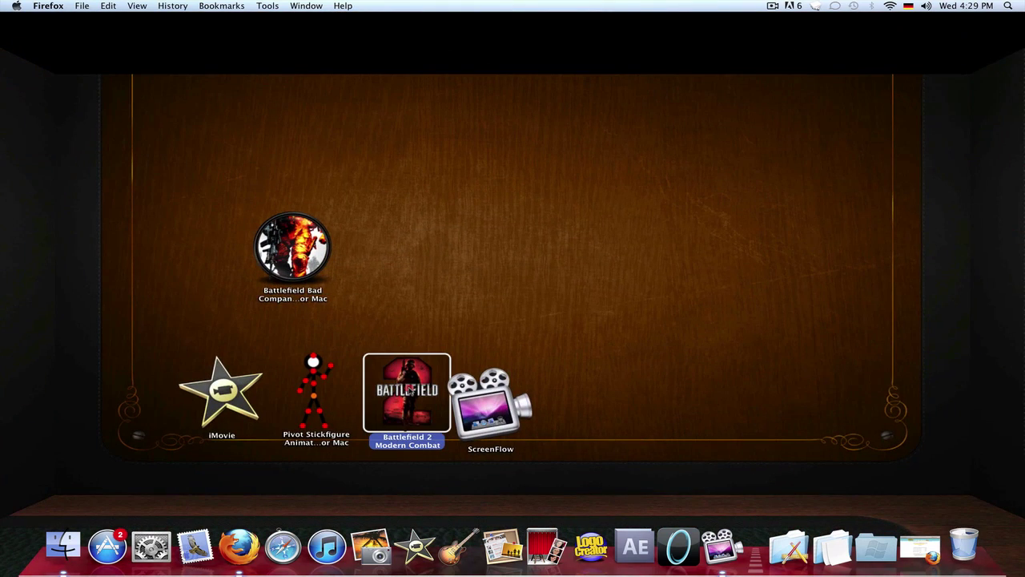
pyautogui.click(519, 297)
pyautogui.moveTo(426, 255)
pyautogui.mouseDown()
pyautogui.moveTo(232, 250)
pyautogui.moveTo(232, 304)
pyautogui.moveTo(479, 276)
pyautogui.mouseUp()
pyautogui.click(510, 266)
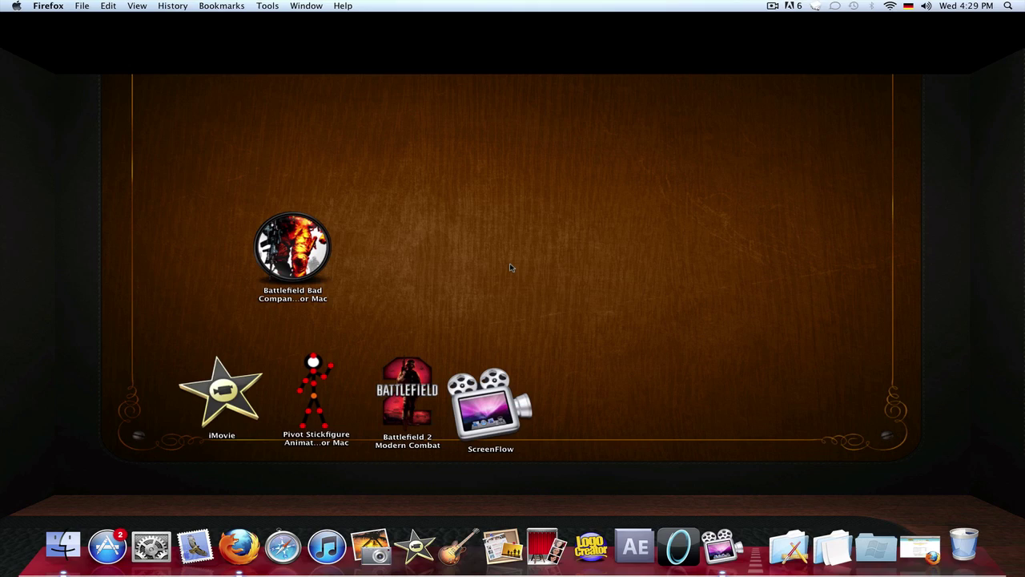
pyautogui.click(2, 341)
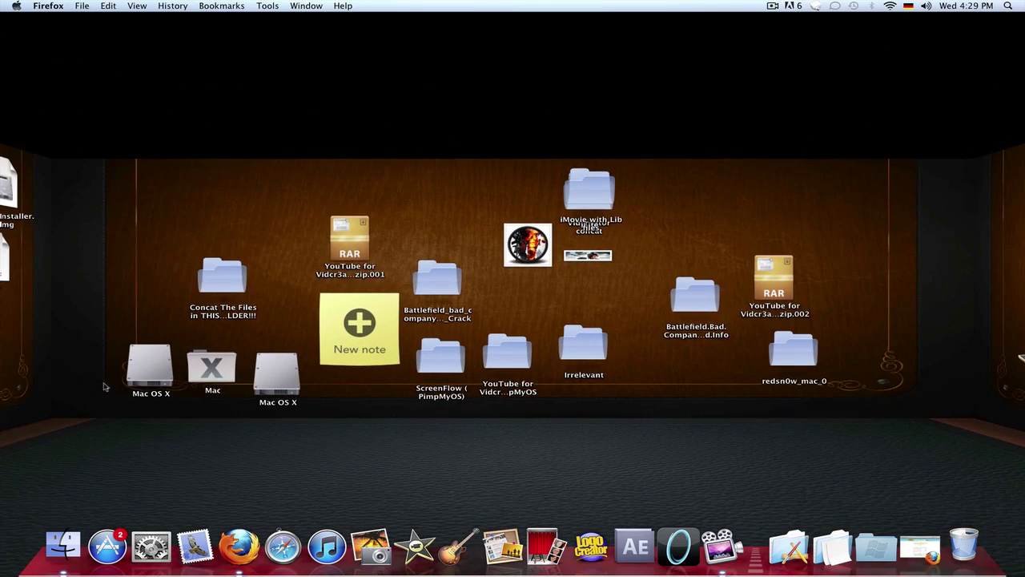
pyautogui.click(248, 442)
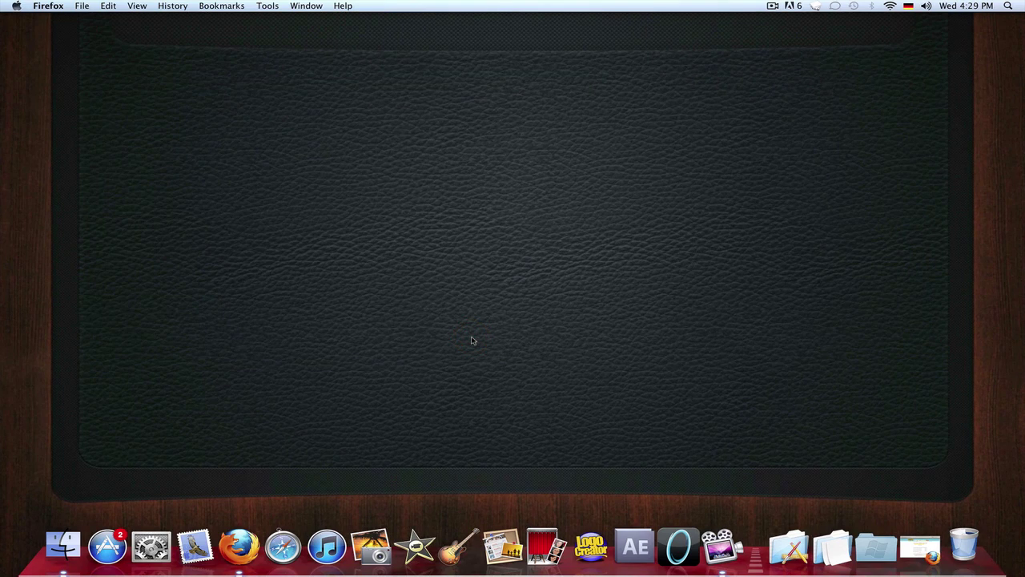
pyautogui.click(436, 97)
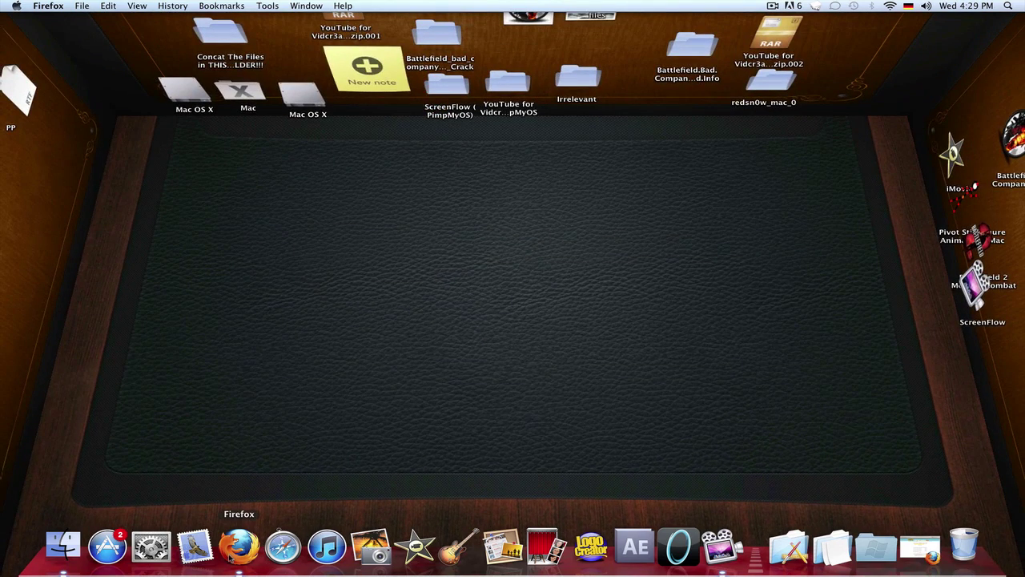
# Step: Switch to Safari, open the bookmarked CXEx Tutorial, copy its portingteam.com/cxexproject/tutorial/ address, and close the Safari window
pyautogui.press('super+Tab')
pyautogui.press('super+Tab')
pyautogui.press('super+Tab')
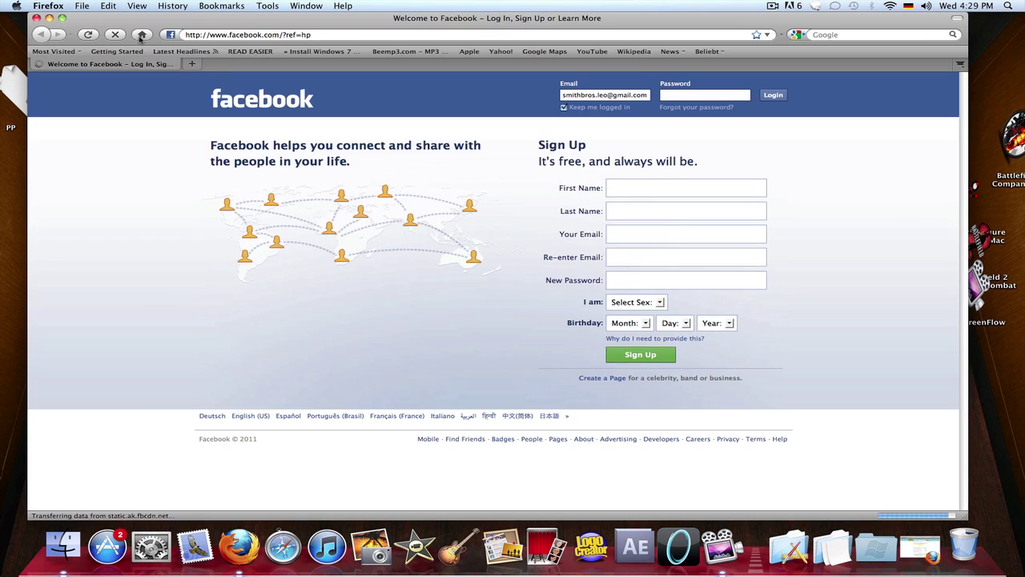
pyautogui.click(282, 547)
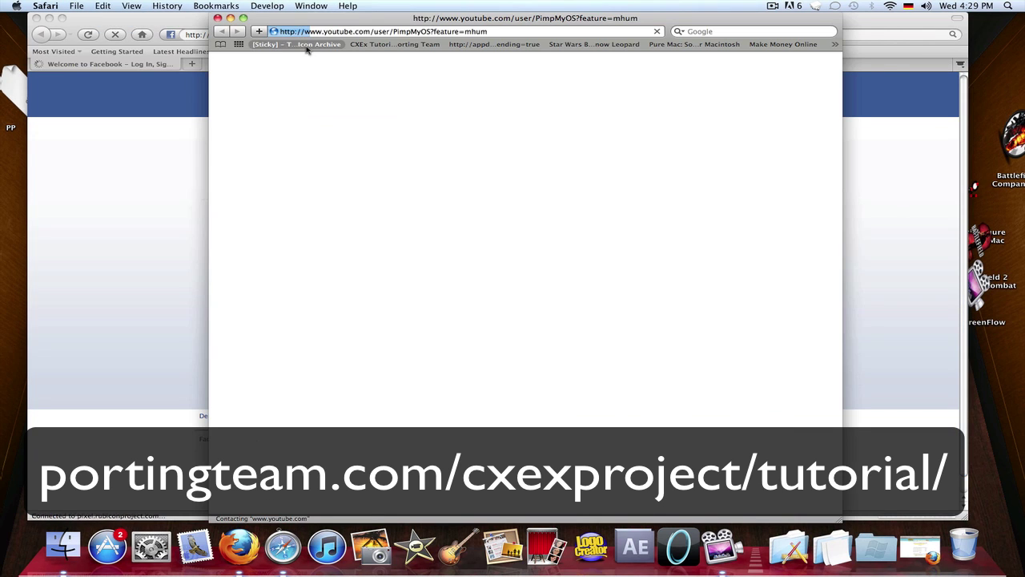
pyautogui.click(355, 44)
pyautogui.click(505, 30)
pyautogui.press('super+c')
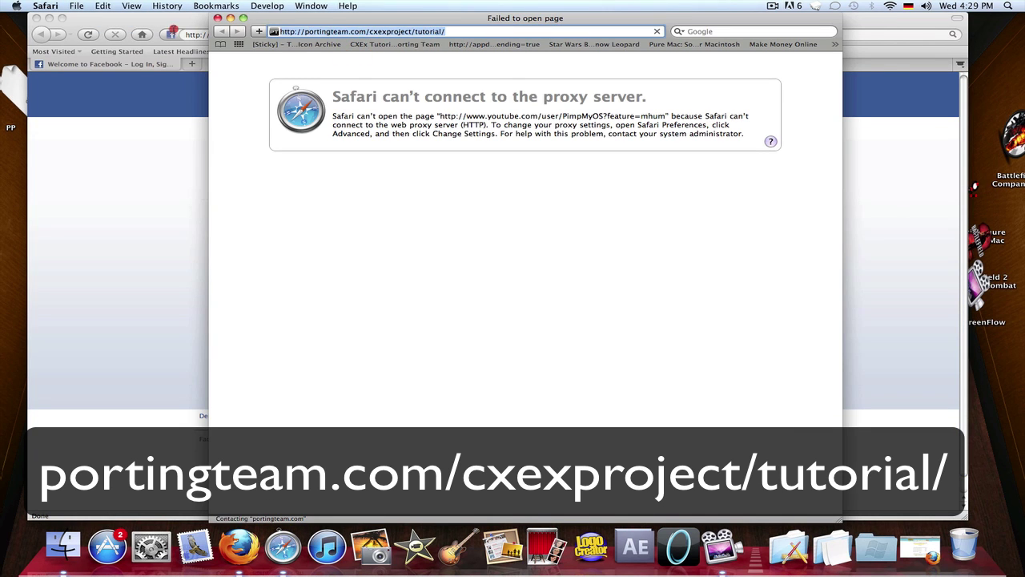
pyautogui.press('super+w')
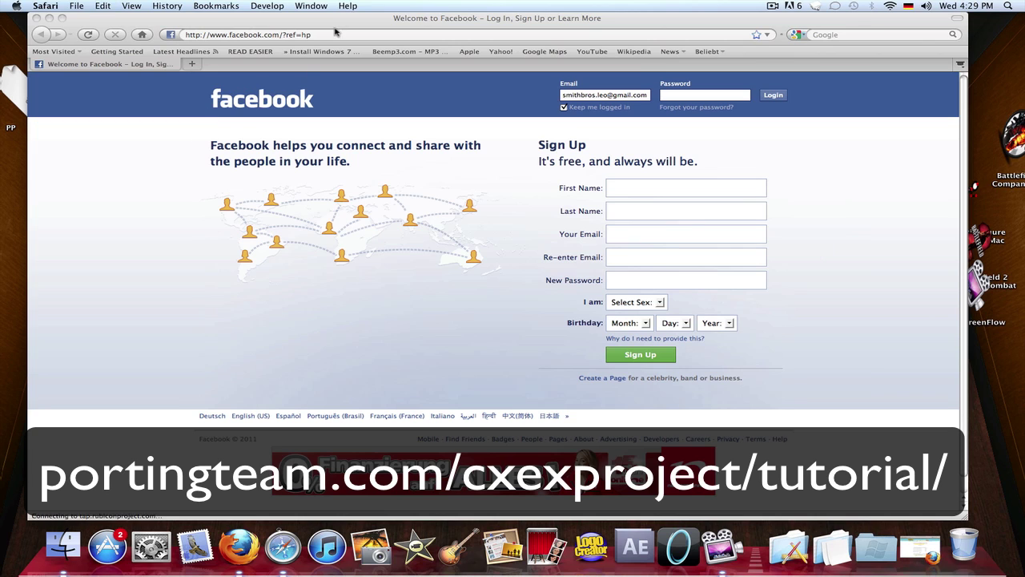
# Step: Load the copied tutorial address in Firefox and look through its preparation and wrapper creation sections
pyautogui.click(335, 34)
pyautogui.press('super+v')
pyautogui.press('Return')
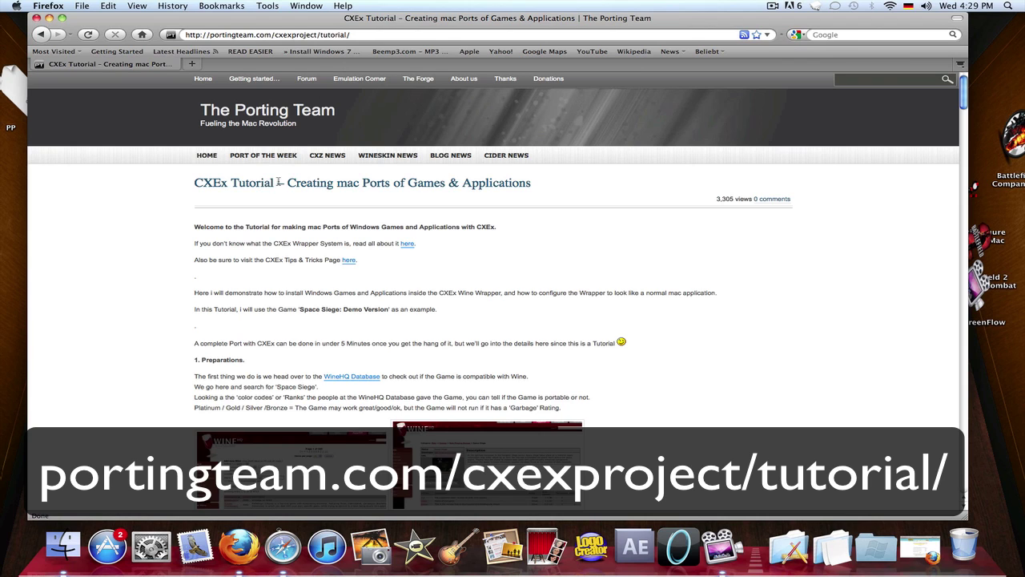
pyautogui.moveTo(223, 244); pyautogui.dragTo(293, 244)
pyautogui.click(284, 244)
pyautogui.scroll(-5, 281, 246)
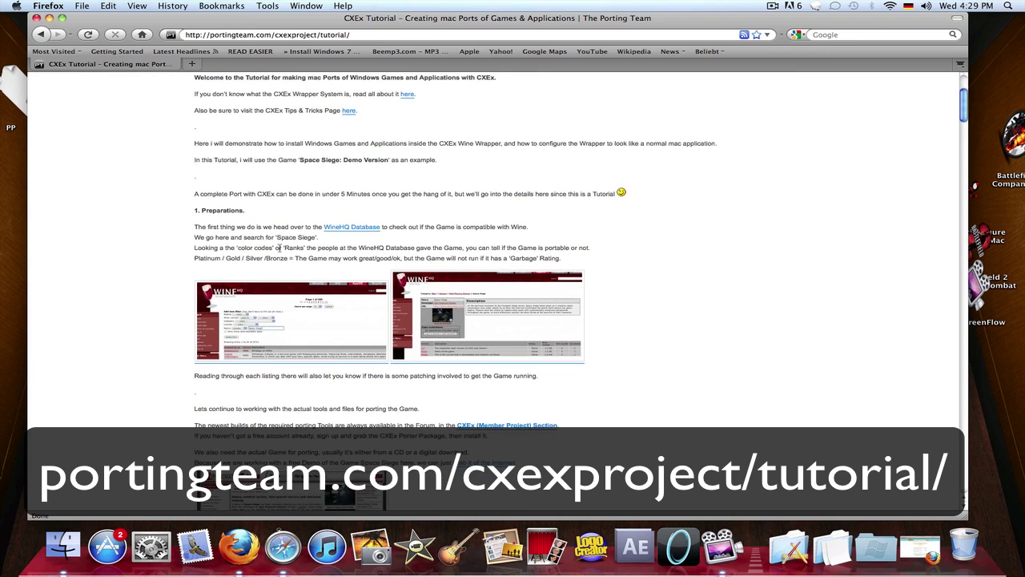
pyautogui.scroll(-15, 278, 247)
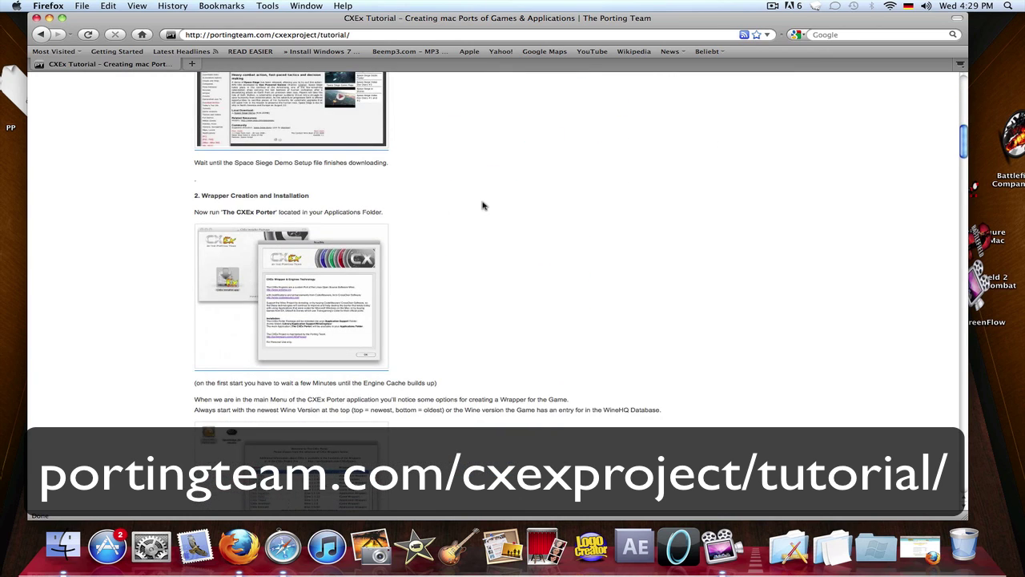
pyautogui.scroll(-10, 483, 206)
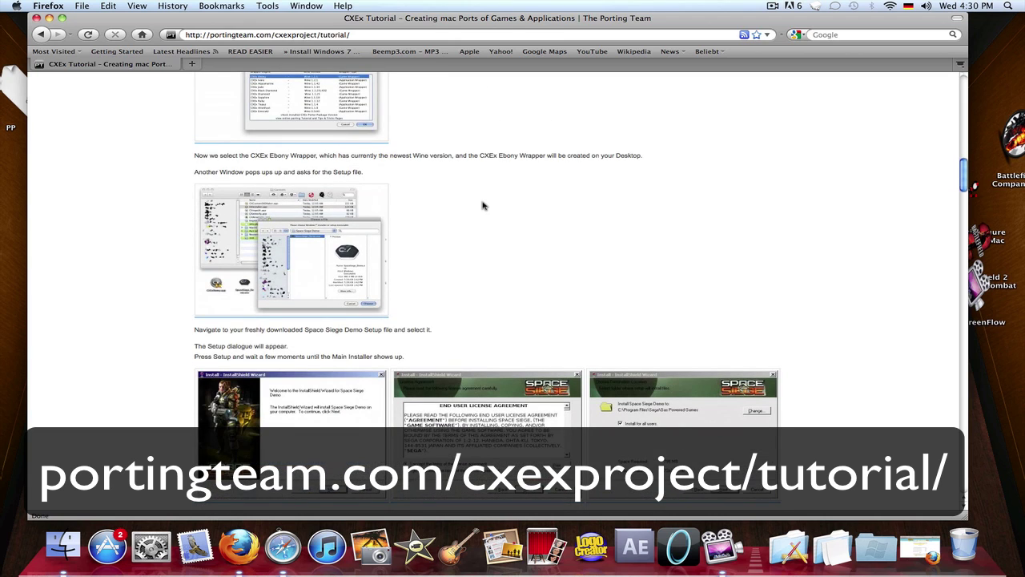
# Step: Search Spotlight for "cxe" and launch The CXEx Porter
pyautogui.press('super+space')
pyautogui.write('cxe')
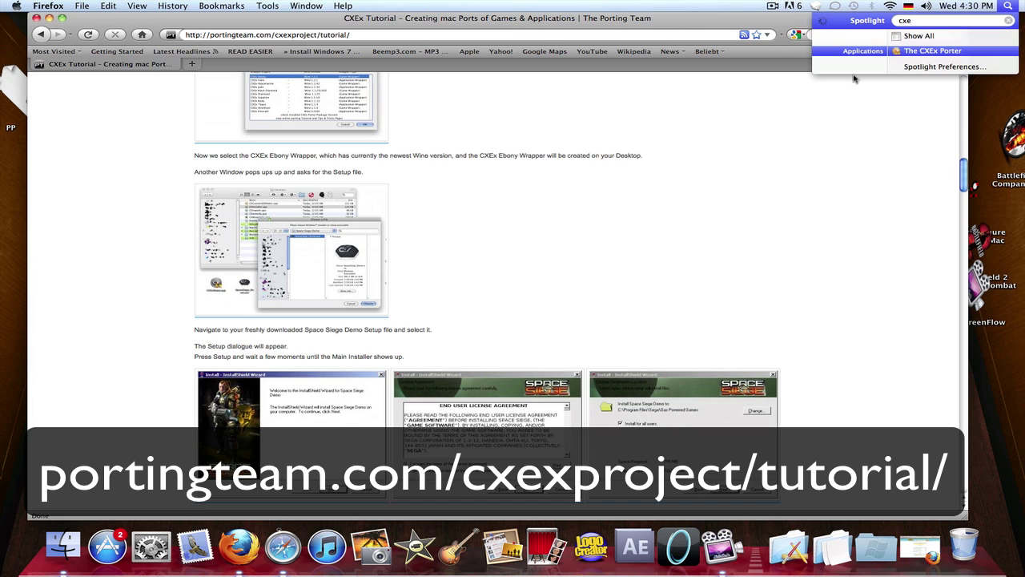
pyautogui.click(939, 51)
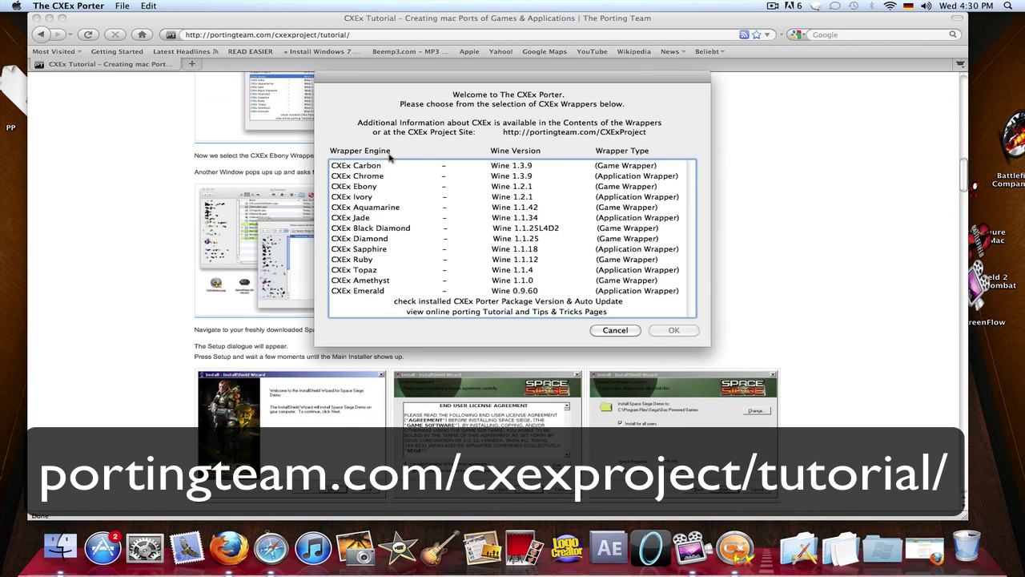
# Step: Compare the CXEx Carbon game wrapper with the CXEx Chrome application wrapper, and create a CXEx Chrome wrapper
pyautogui.click(382, 164)
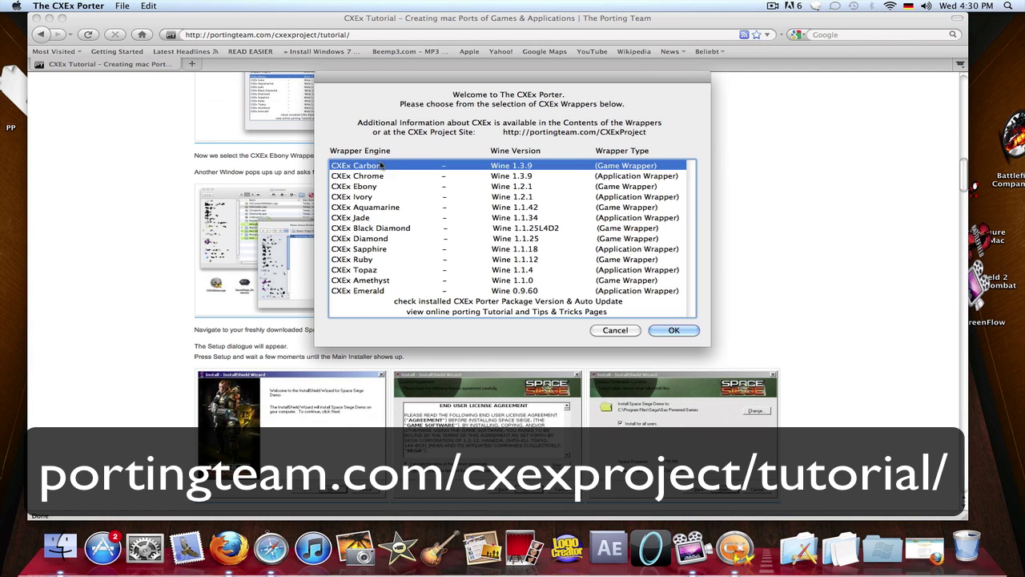
pyautogui.click(612, 177)
pyautogui.click(615, 165)
pyautogui.click(606, 177)
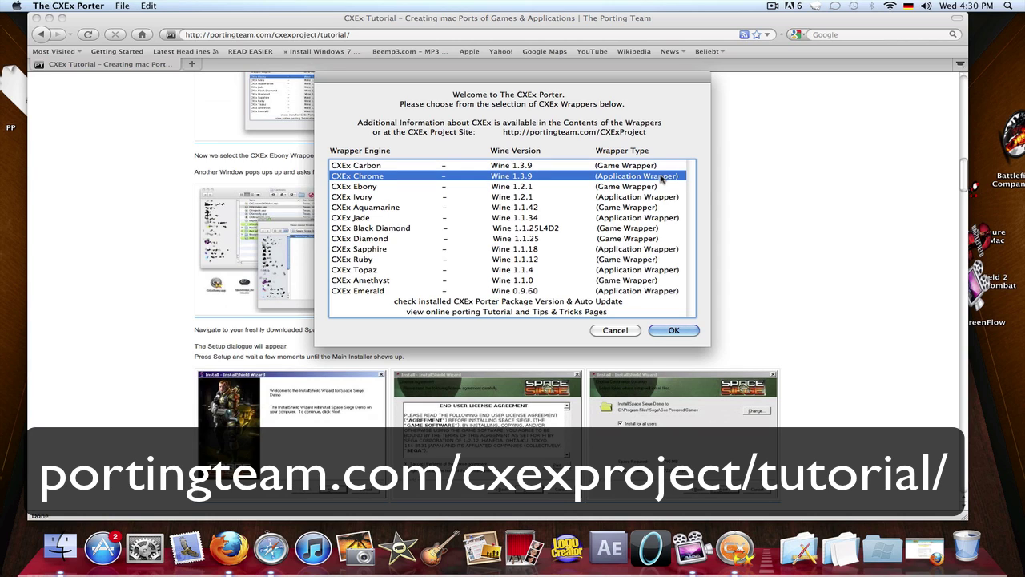
pyautogui.click(624, 166)
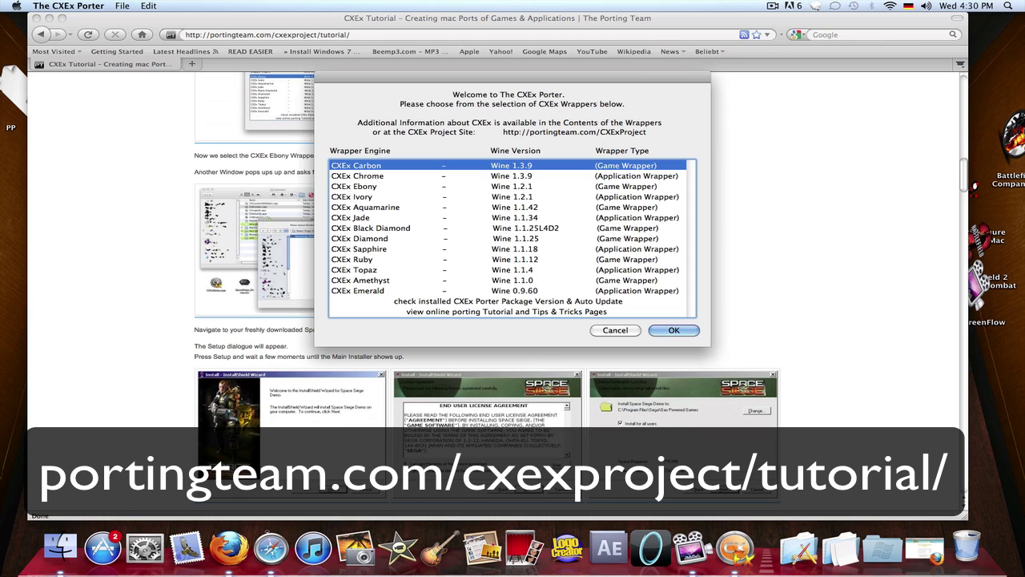
pyautogui.click(648, 177)
pyautogui.click(688, 329)
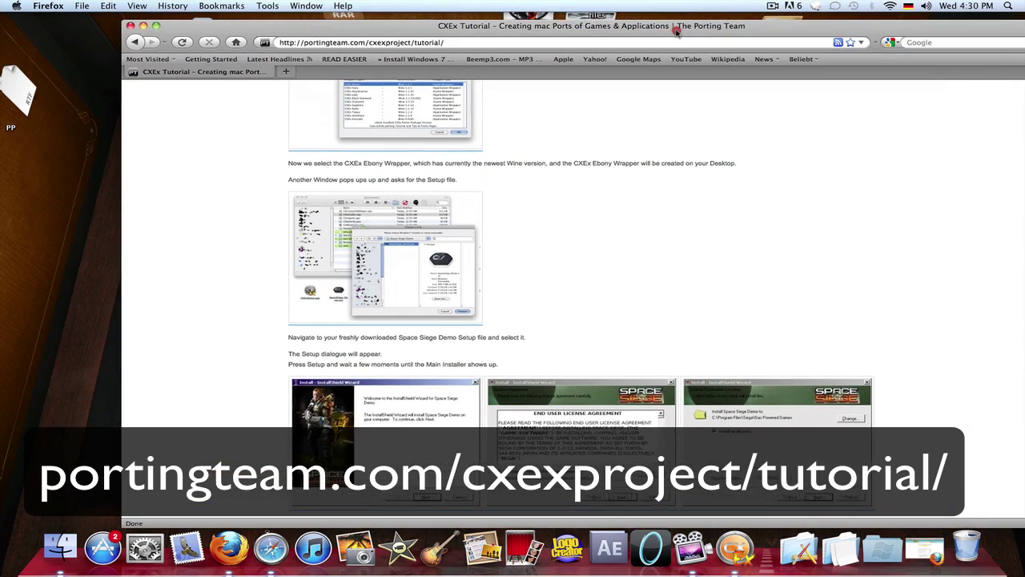
# Step: Minimize the browser window and display the Contents folder of the CXExChrome wrapper on the desktop
pyautogui.doubleClick(674, 26)
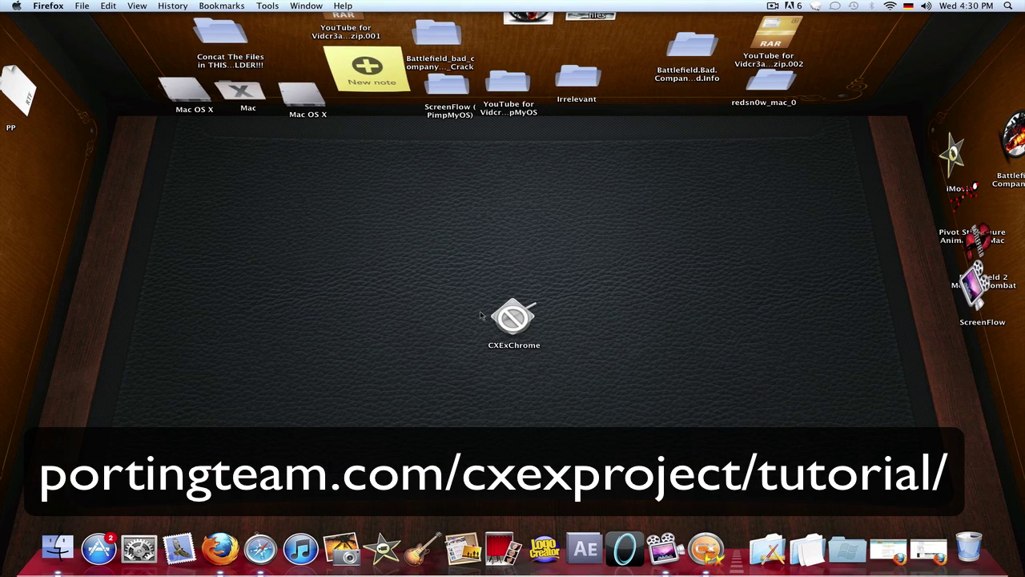
pyautogui.doubleClick(504, 316)
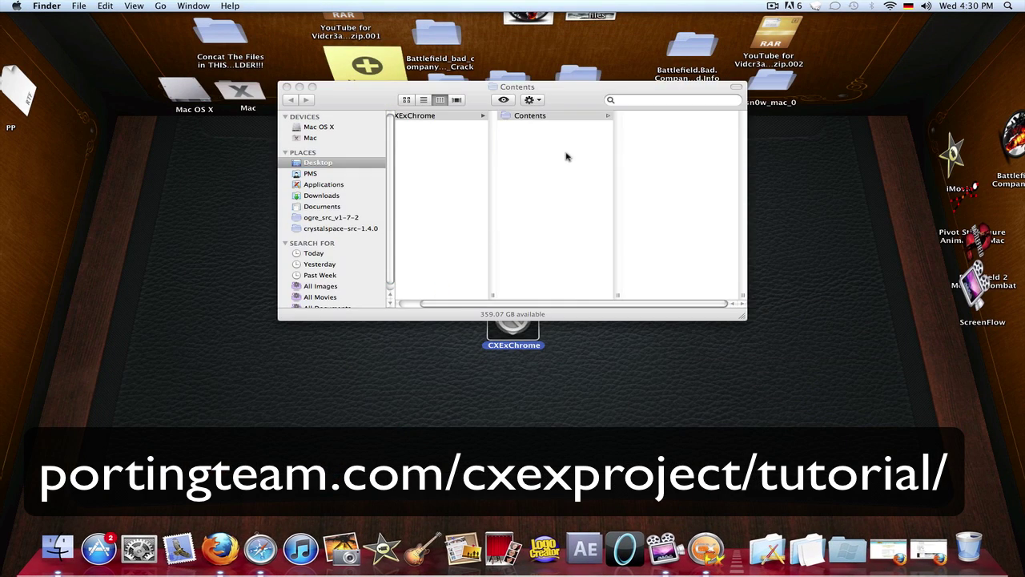
pyautogui.moveTo(565, 92); pyautogui.dragTo(502, 169)
pyautogui.click(504, 193)
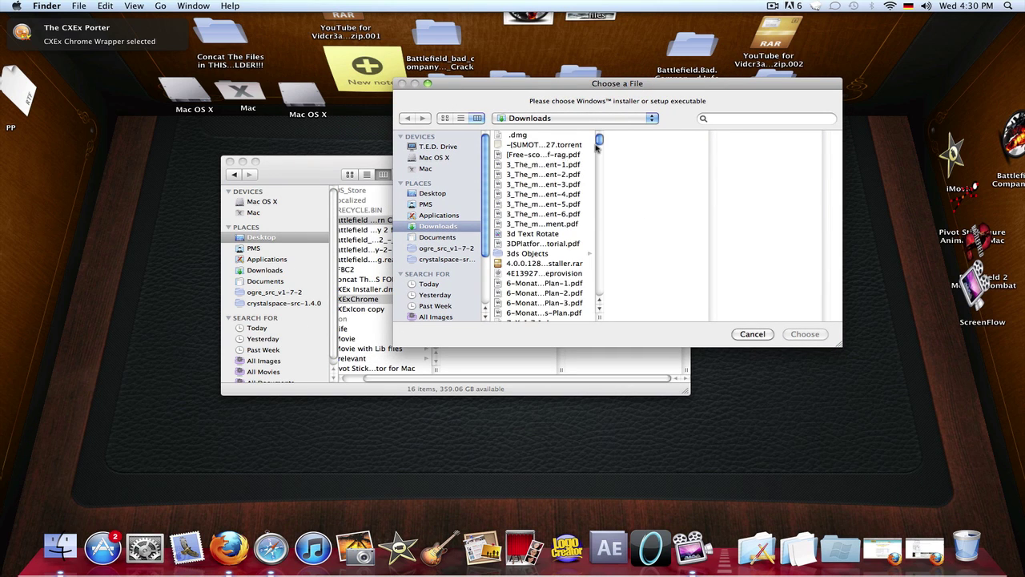
# Step: Find ddohigh.exe in the Downloads folder and choose it as the Windows installer for the wrapper
pyautogui.scroll(-10, 527, 264)
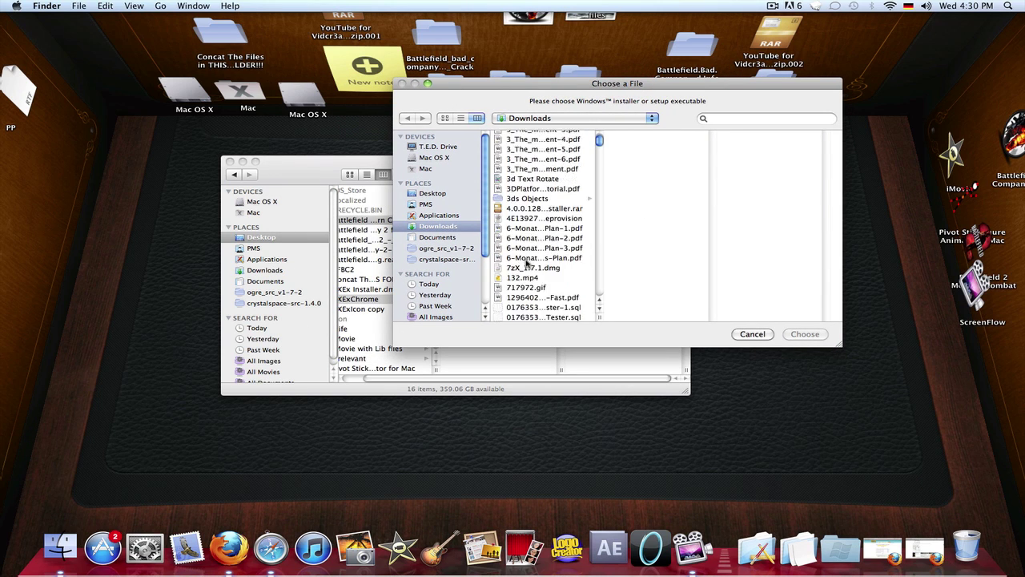
pyautogui.scroll(-5, 526, 263)
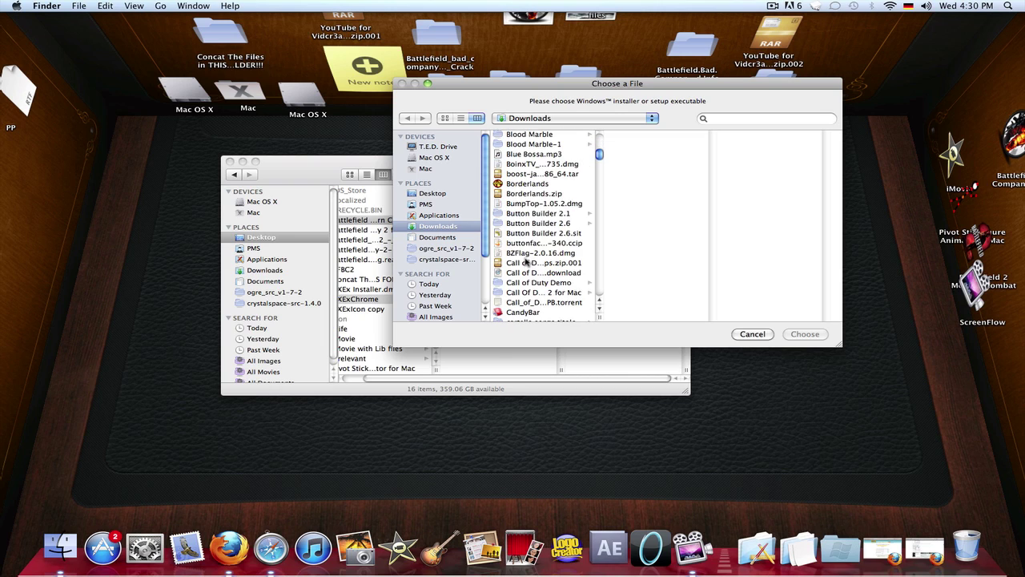
pyautogui.click(516, 267)
pyautogui.scroll(4, 545, 232)
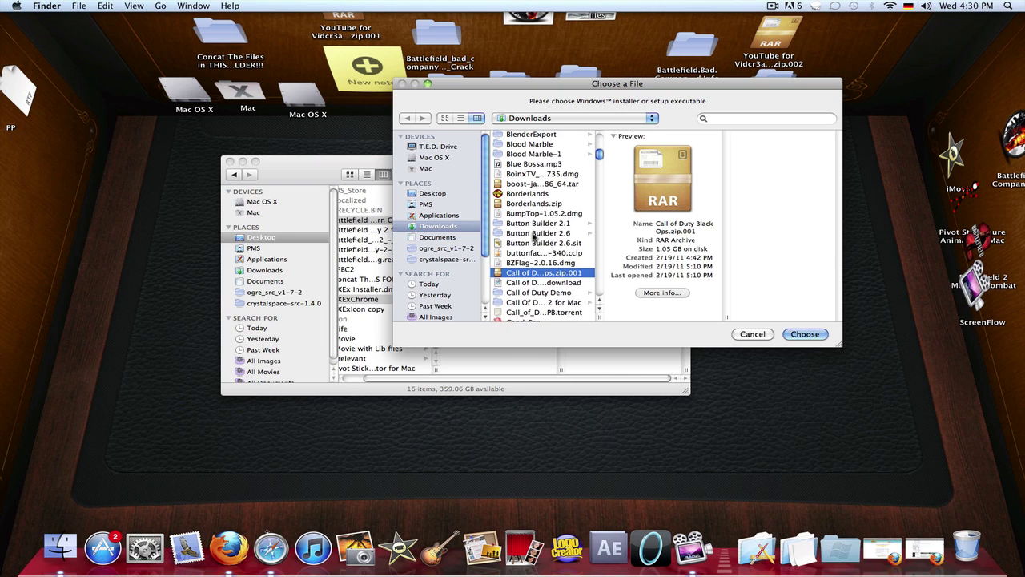
pyautogui.click(548, 211)
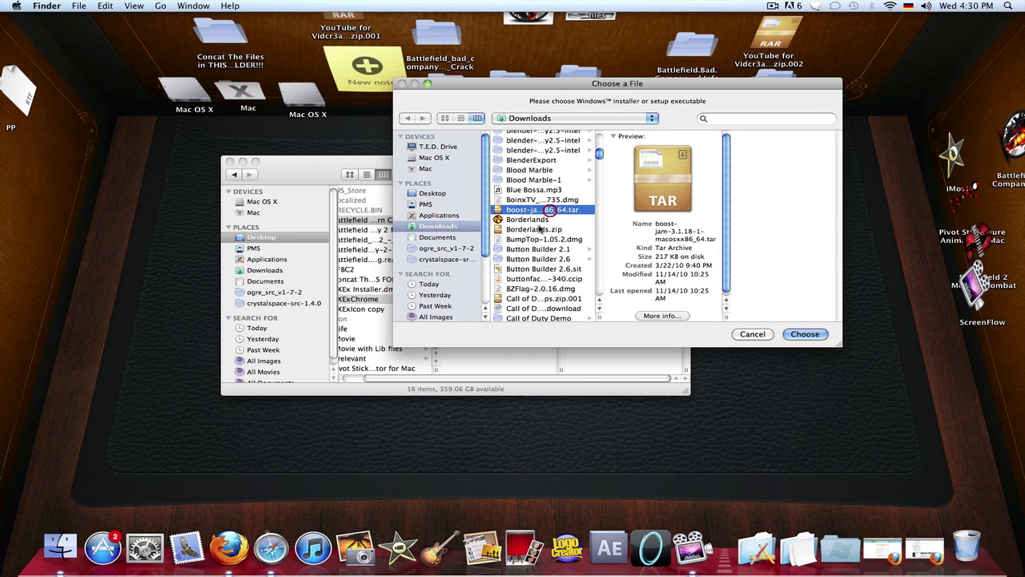
pyautogui.scroll(-5, 567, 235)
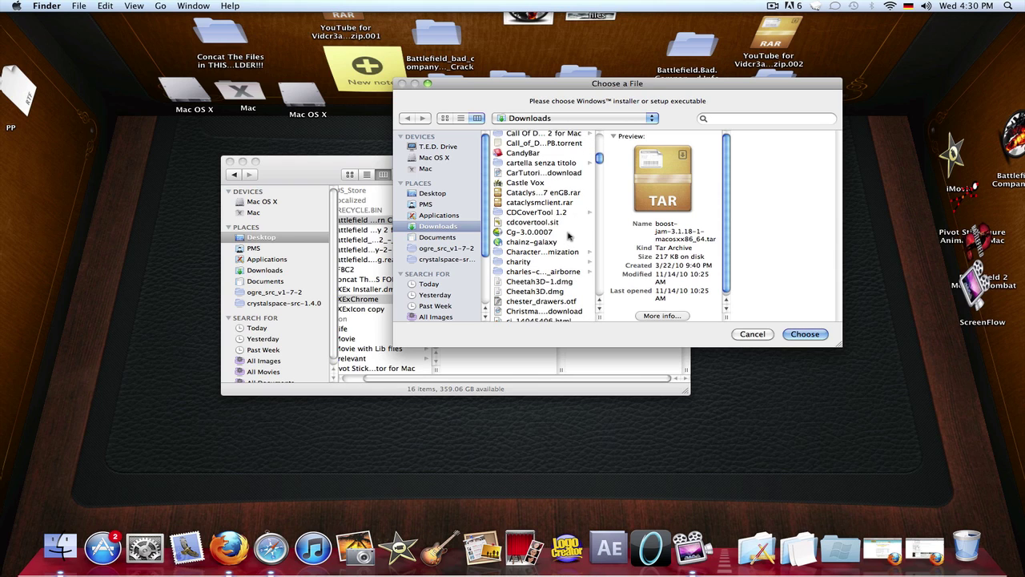
pyautogui.scroll(-1, 568, 235)
pyautogui.scroll(-4, 568, 235)
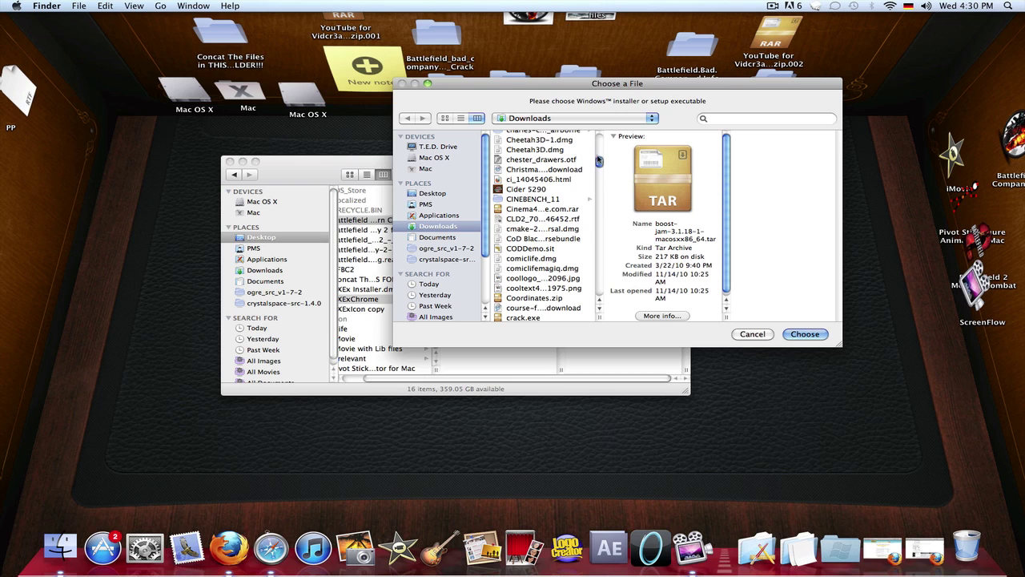
pyautogui.click(529, 317)
pyautogui.scroll(-5, 559, 247)
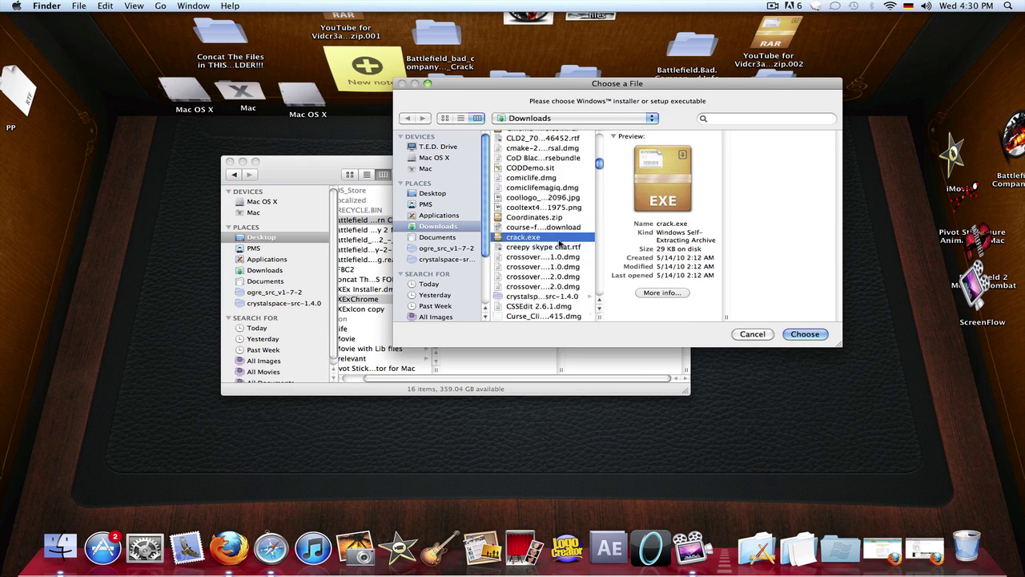
pyautogui.scroll(-1, 559, 247)
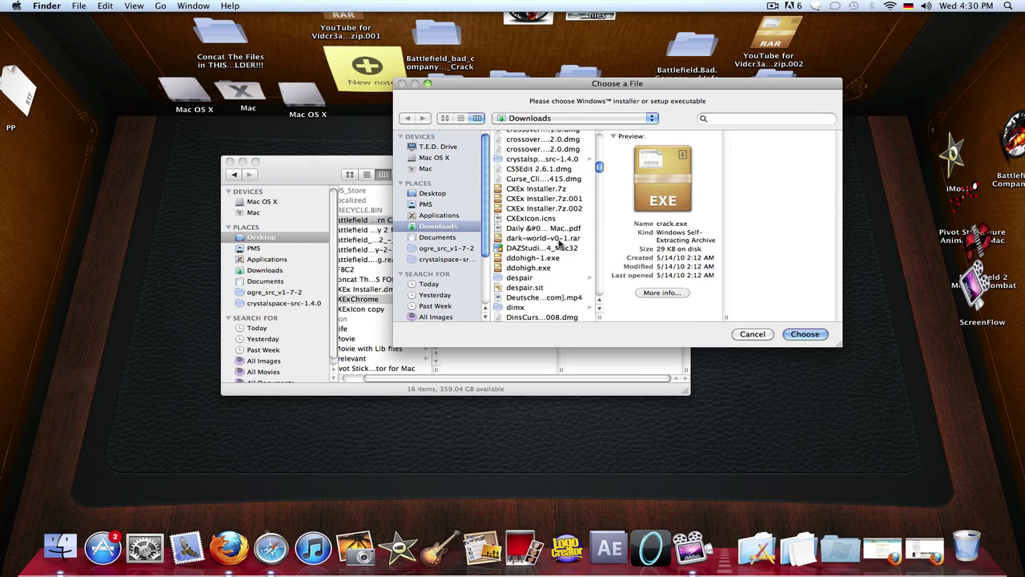
pyautogui.click(548, 258)
pyautogui.click(532, 268)
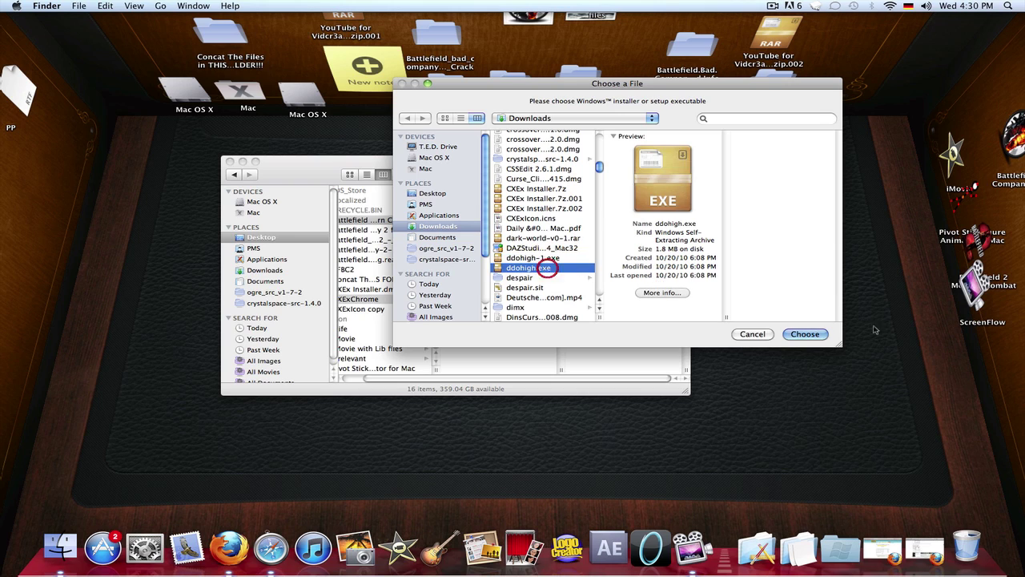
pyautogui.click(805, 332)
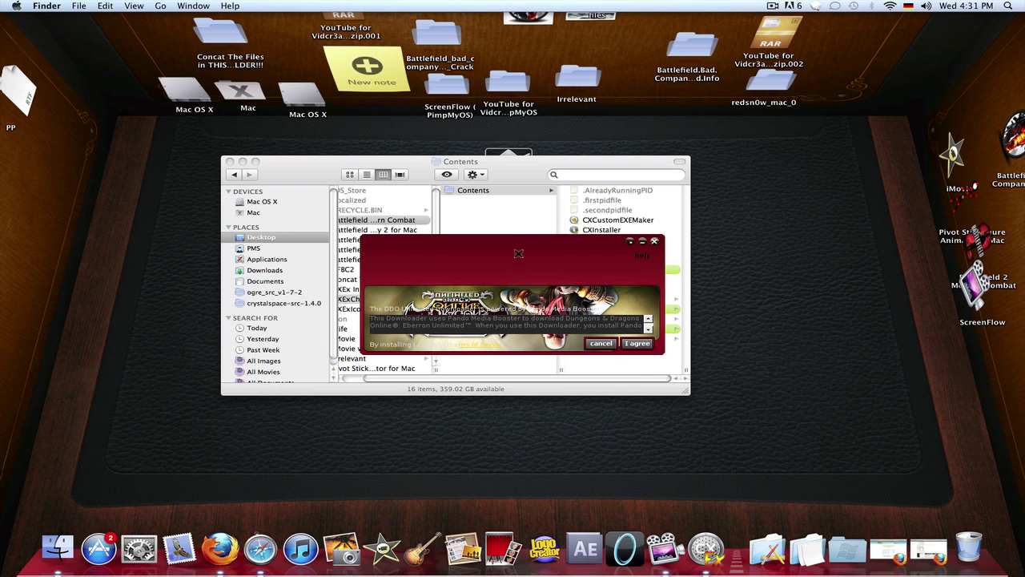
# Step: Move the DDO Unlimited installer window aside and accept its license terms to start the installation
pyautogui.moveTo(519, 253); pyautogui.dragTo(436, 170)
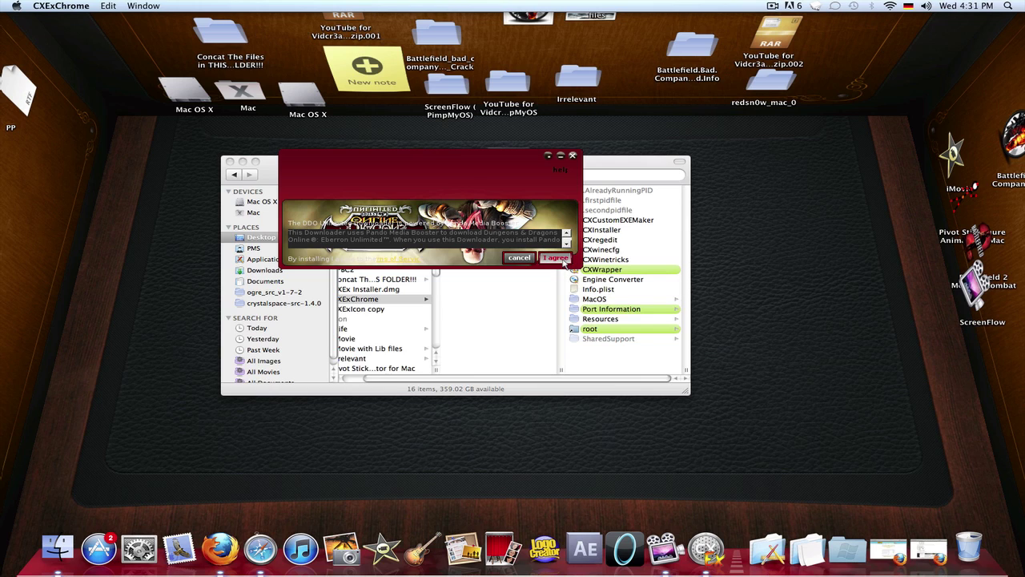
pyautogui.click(564, 261)
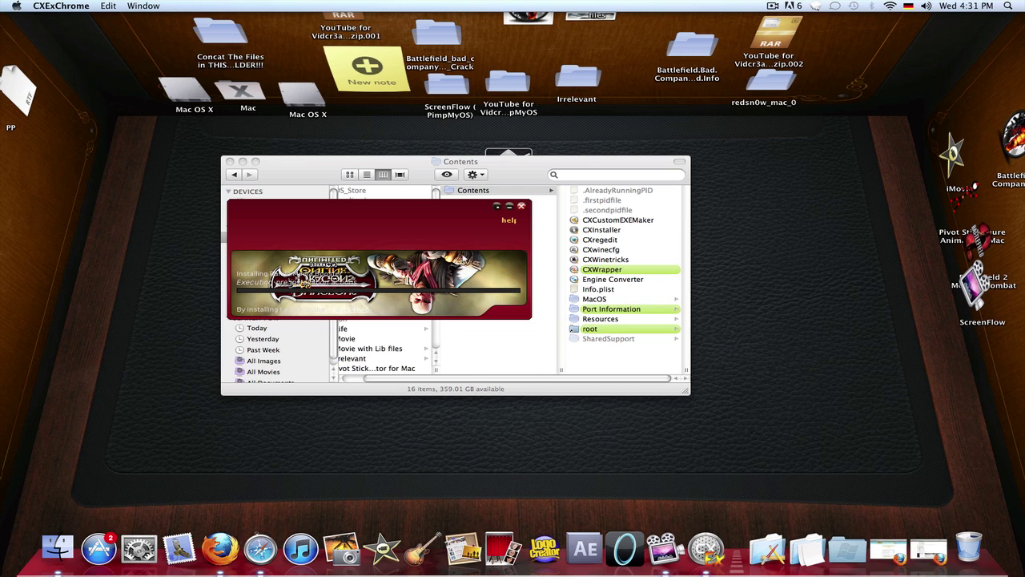
# Step: Exit the DDO Unlimited installer, and view the launcher settings offered by CXCustomEXEMaker without building a launcher
pyautogui.click(522, 207)
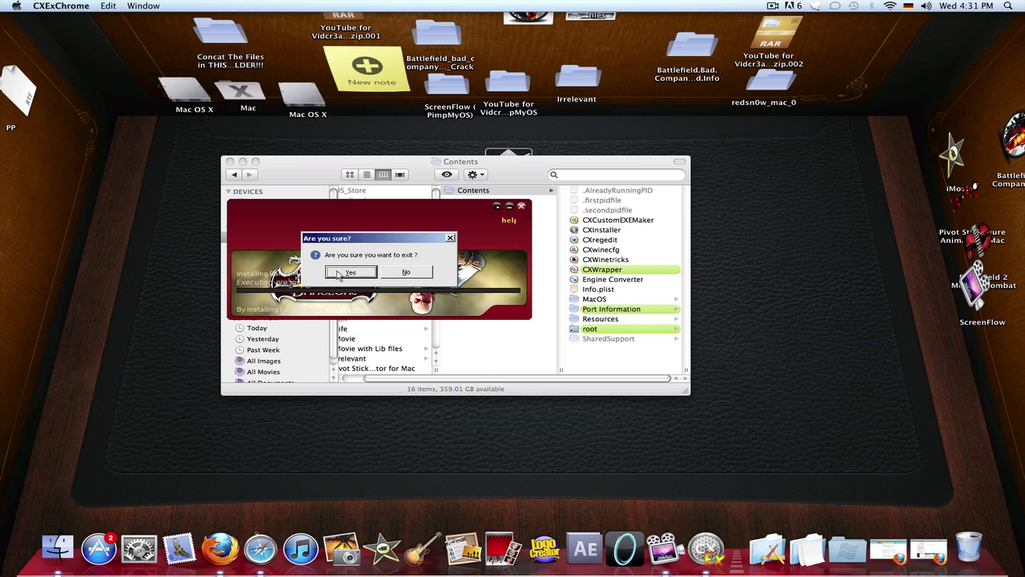
pyautogui.press('Return')
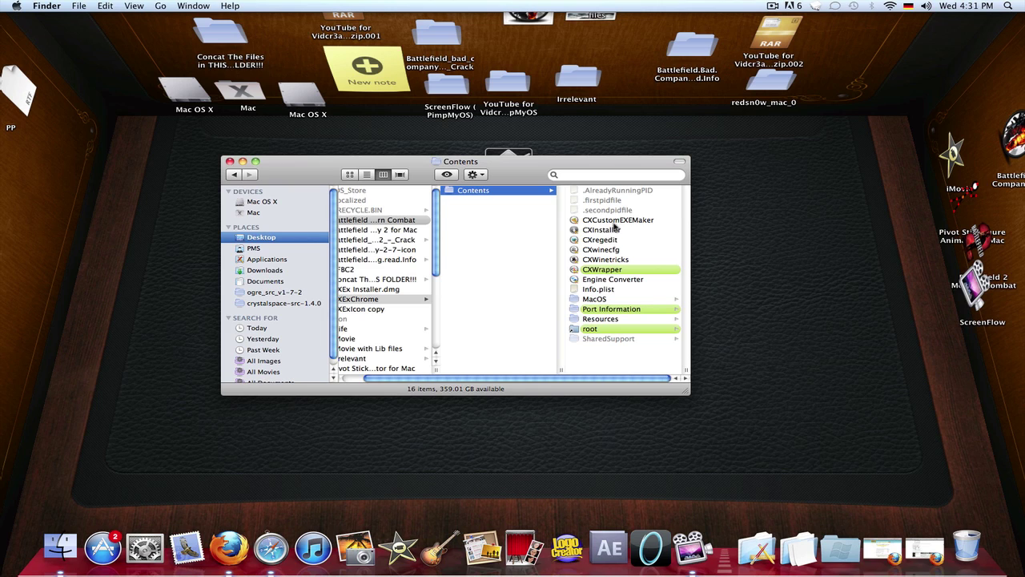
pyautogui.doubleClick(618, 221)
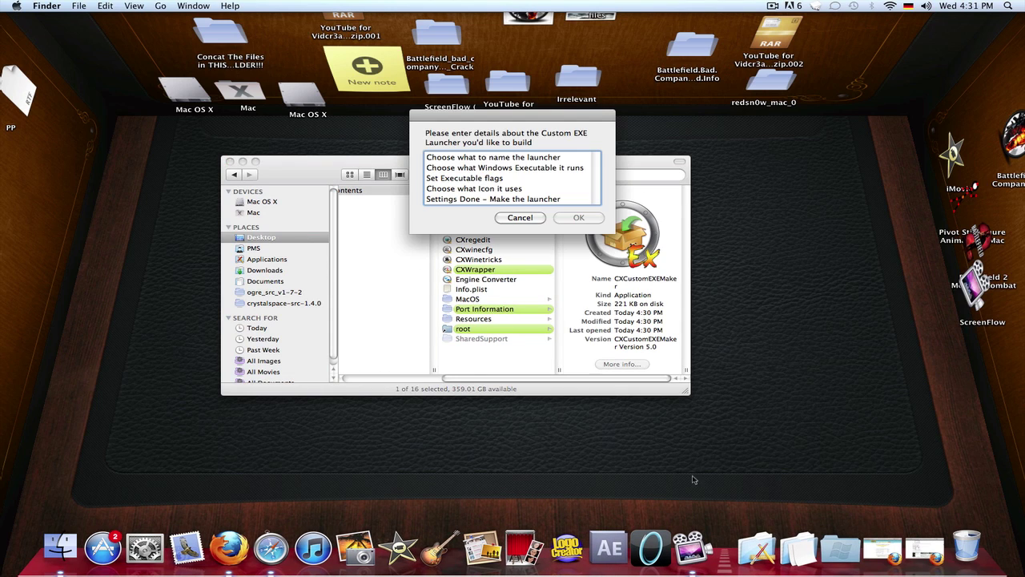
pyautogui.click(522, 217)
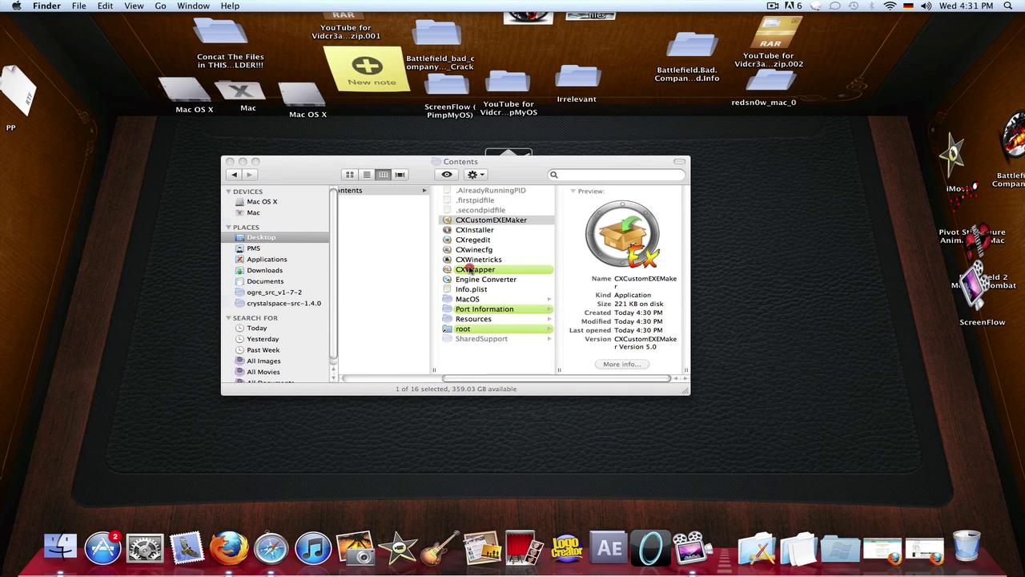
# Step: Open the CXWrapper configuration and set the port's executable to /Program Files/Internet Explorer/iexplore.exe
pyautogui.doubleClick(472, 269)
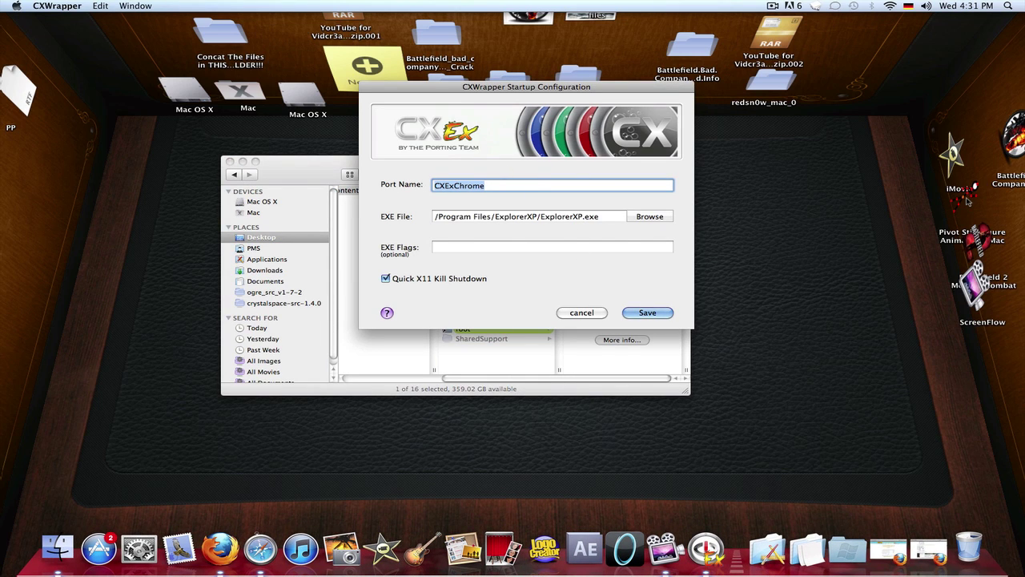
pyautogui.click(646, 218)
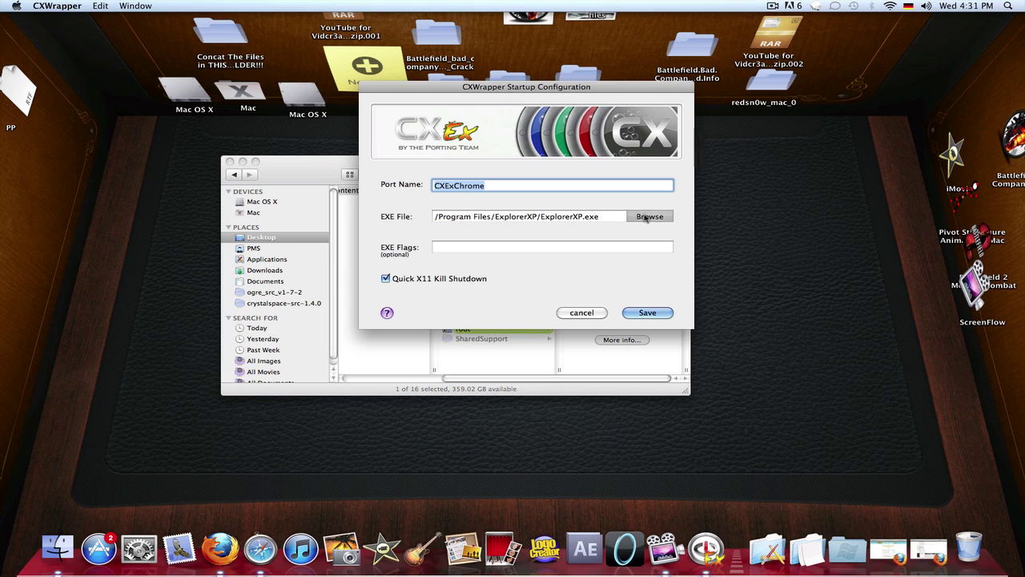
pyautogui.click(504, 126)
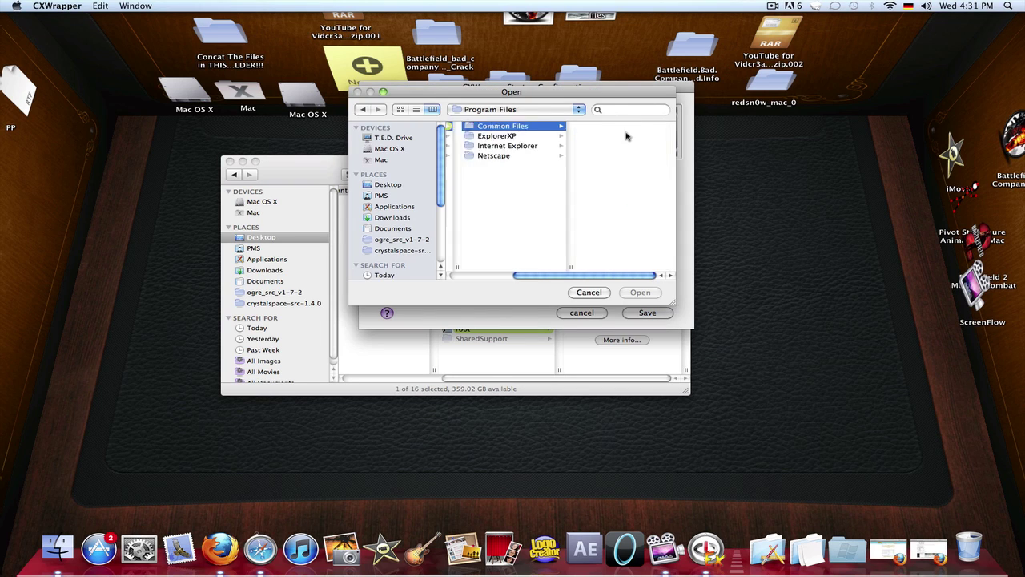
pyautogui.click(499, 148)
pyautogui.click(618, 126)
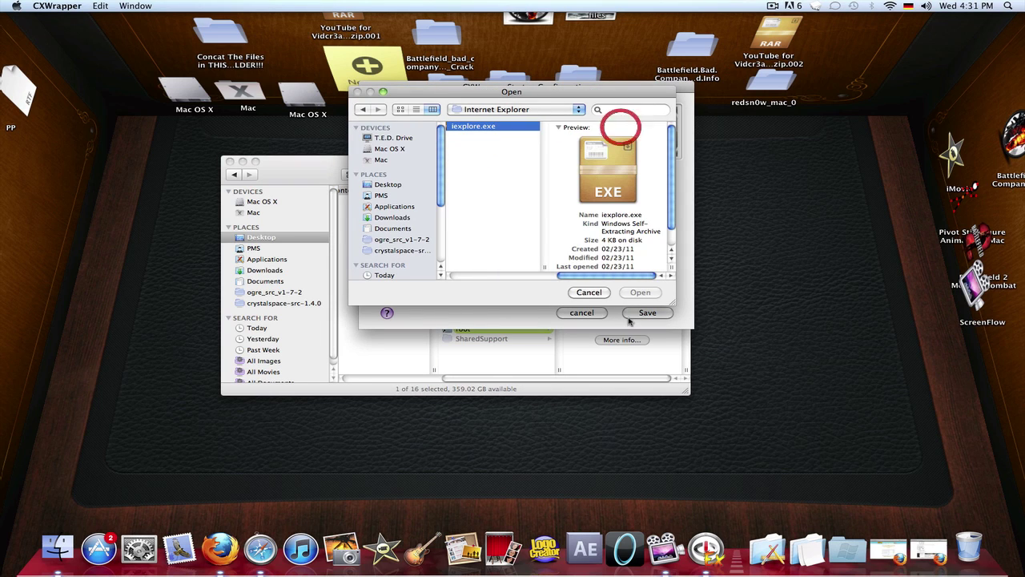
pyautogui.click(640, 292)
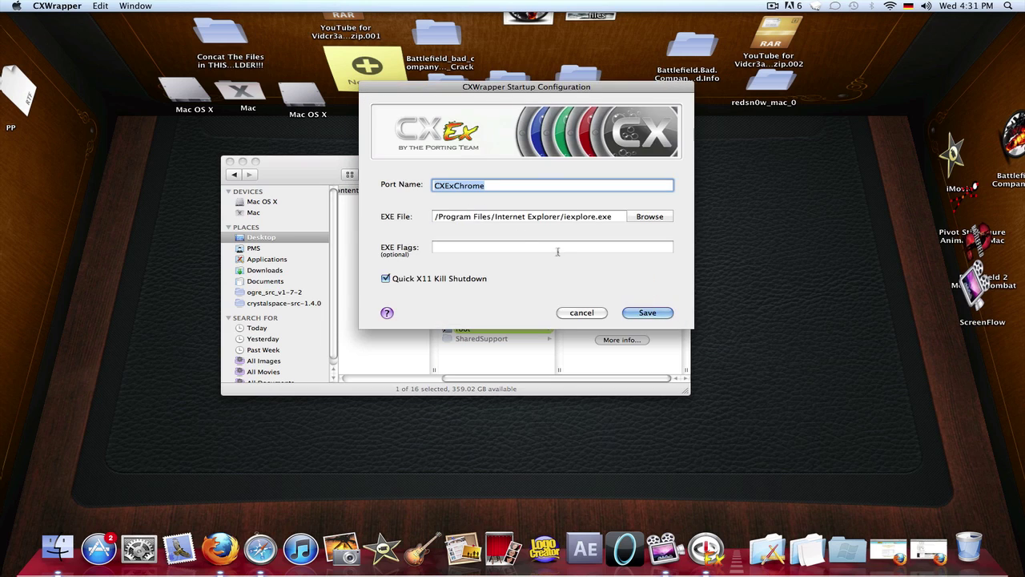
# Step: Name the port "Internet Explorer for Mac" and save the startup configuration
pyautogui.write('Ine')
pyautogui.press('BackSpace')
pyautogui.press('BackSpace')
pyautogui.write('orer for')
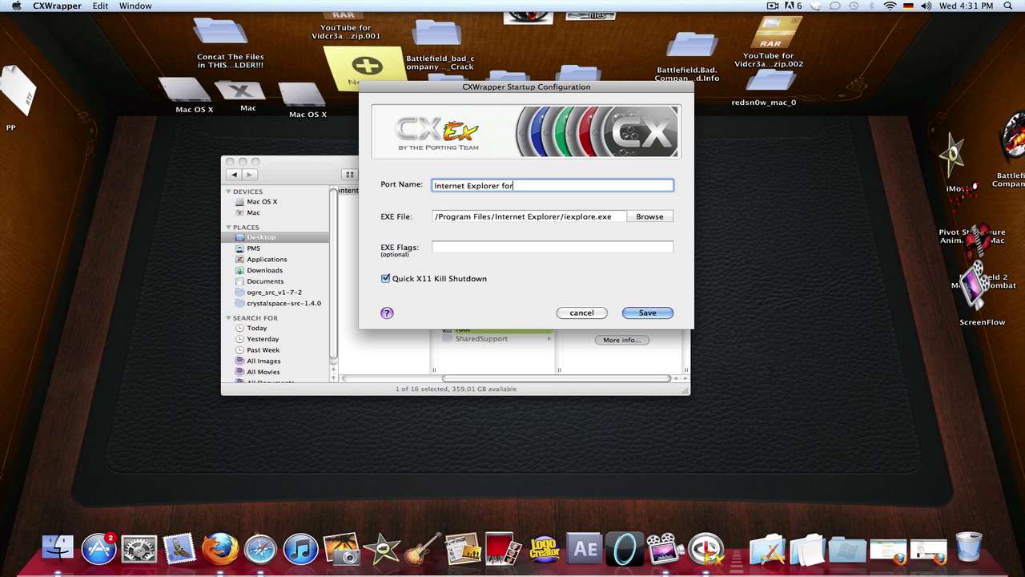
pyautogui.write(' Mac')
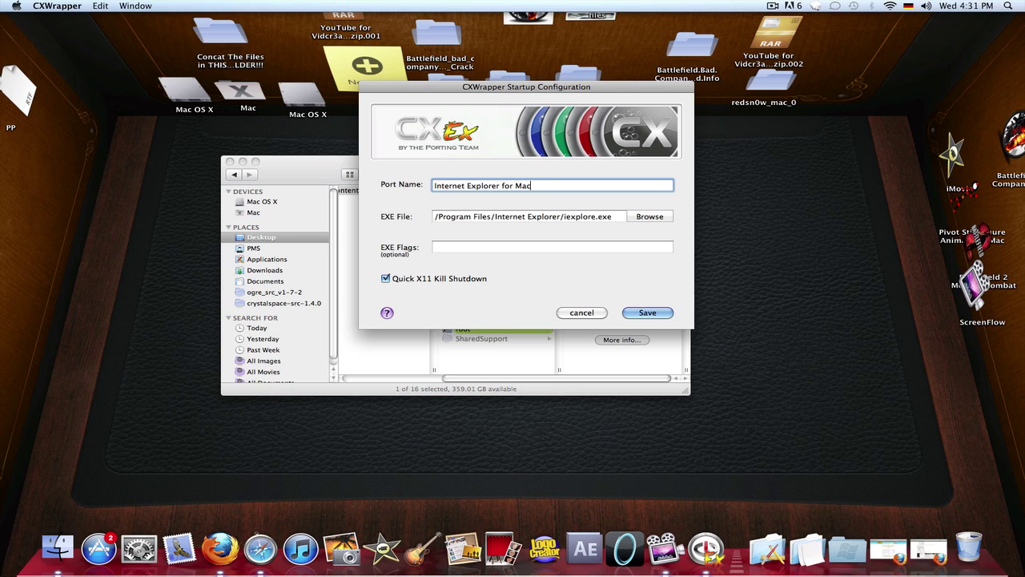
pyautogui.click(629, 314)
# Step: Launch the Internet Explorer for Mac port from the desktop, accepting the Porting Team information, and reposition its browser window
pyautogui.press('super+n')
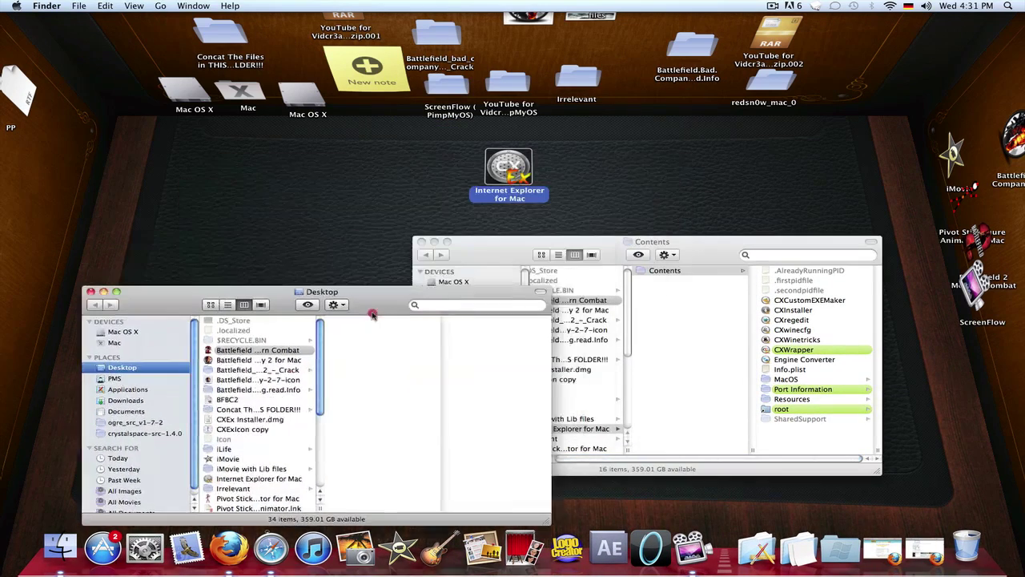
pyautogui.doubleClick(516, 170)
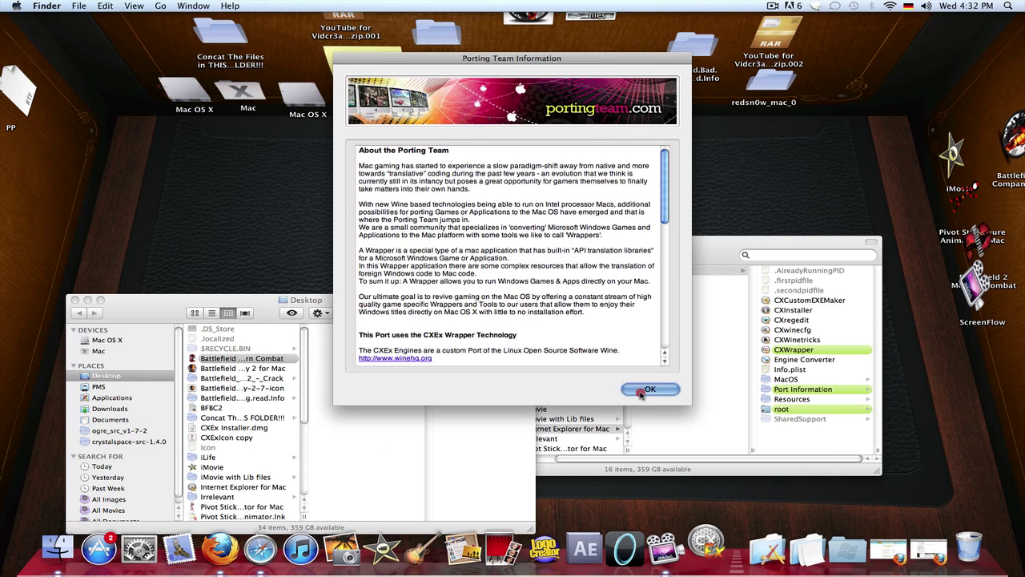
pyautogui.click(645, 390)
pyautogui.click(644, 390)
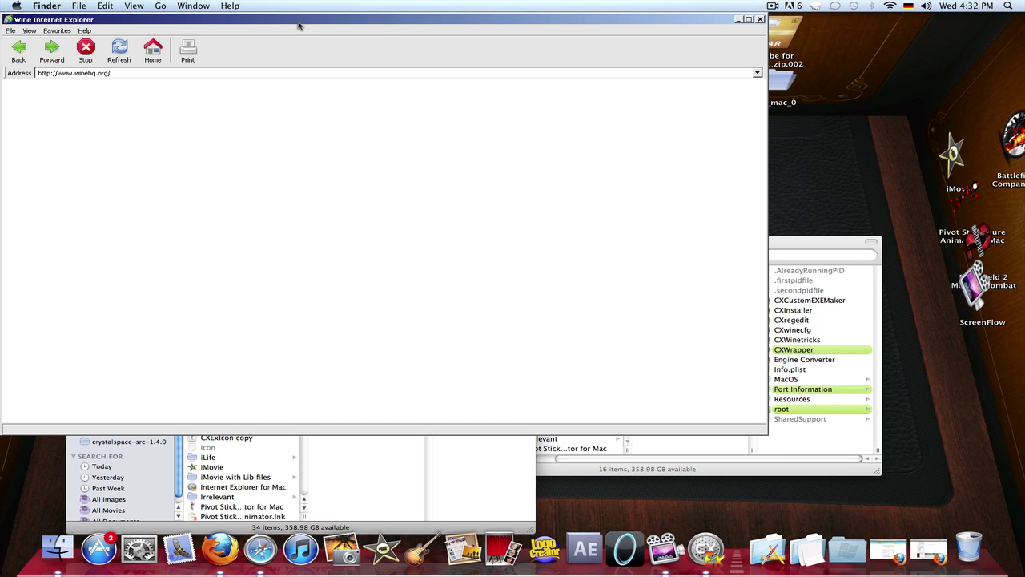
pyautogui.moveTo(378, 30)
pyautogui.mouseDown()
pyautogui.moveTo(510, 35)
pyautogui.moveTo(387, 35)
pyautogui.mouseUp()
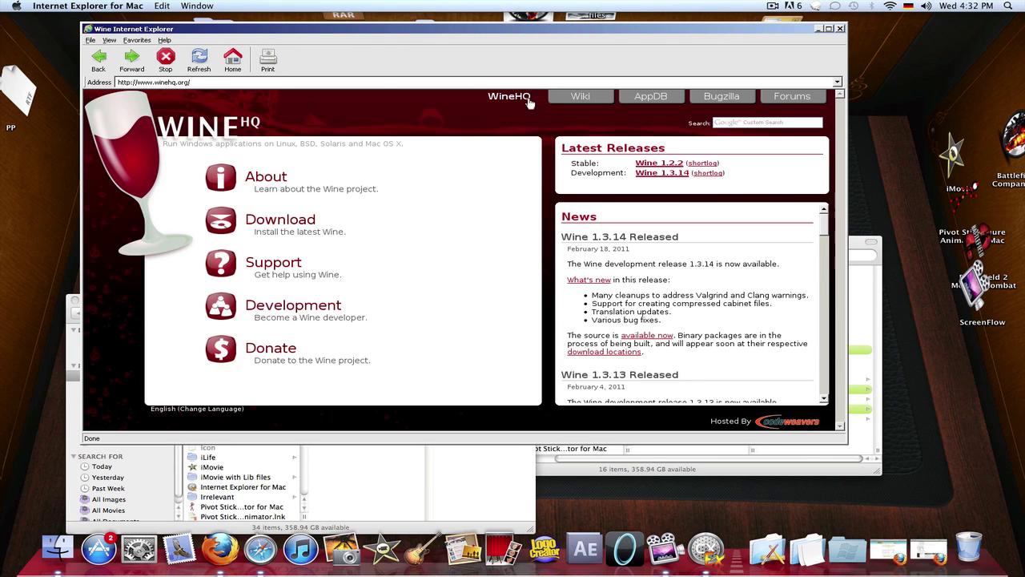
# Step: Load google.com in the ported Internet Explorer to test it, and close the browser
pyautogui.click(331, 83)
pyautogui.write('goo')
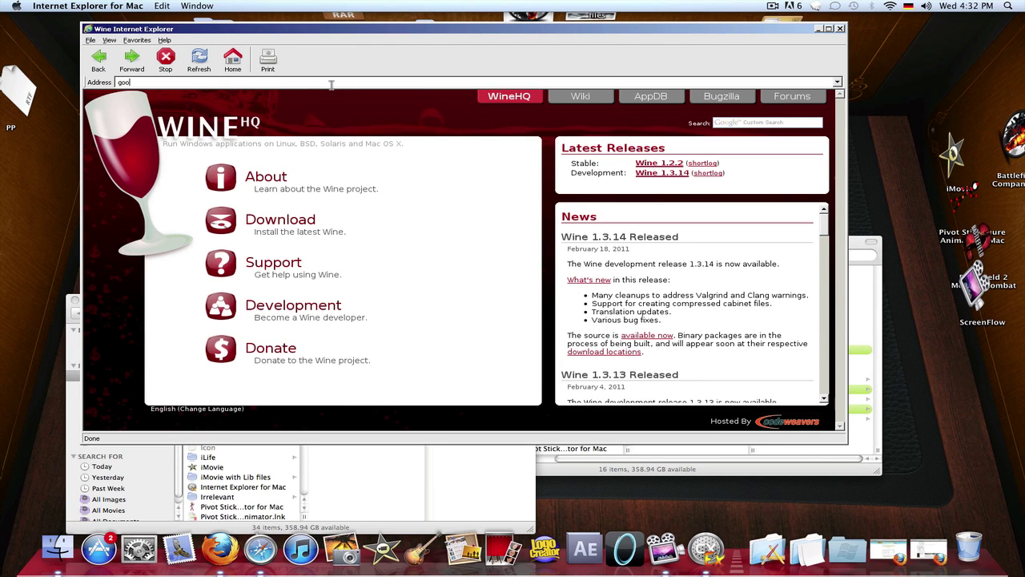
pyautogui.write('gle.com')
pyautogui.press('Return')
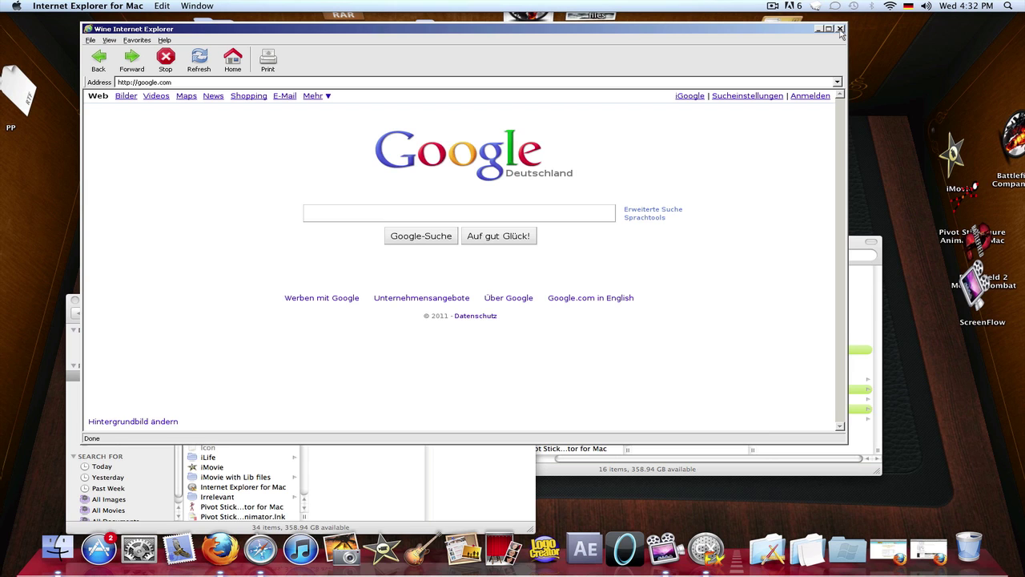
pyautogui.click(840, 29)
# Step: Permanently empty the Trash and close the open Finder windows to clear the desktop
pyautogui.press('super+w')
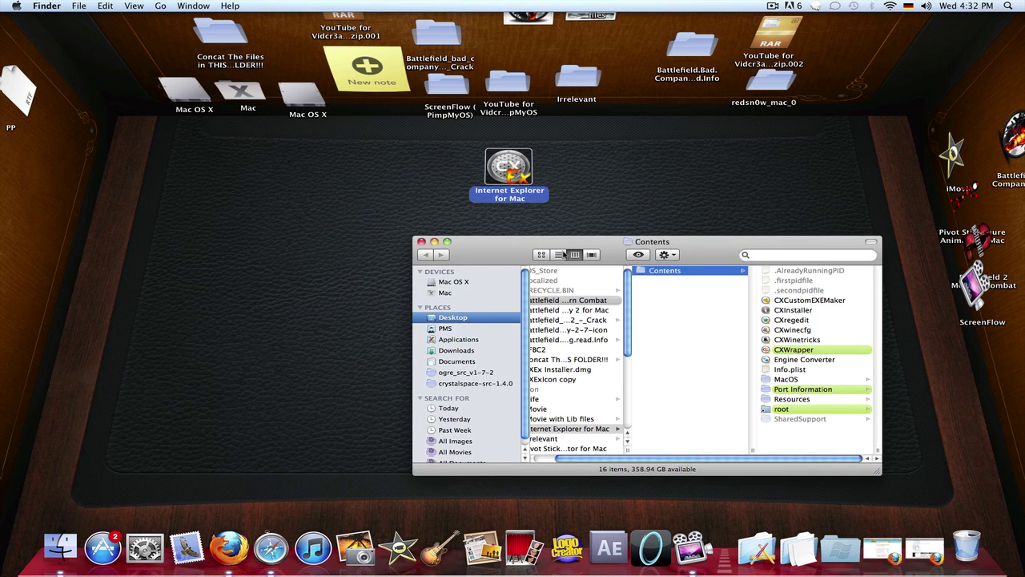
pyautogui.moveTo(717, 247); pyautogui.dragTo(294, 125)
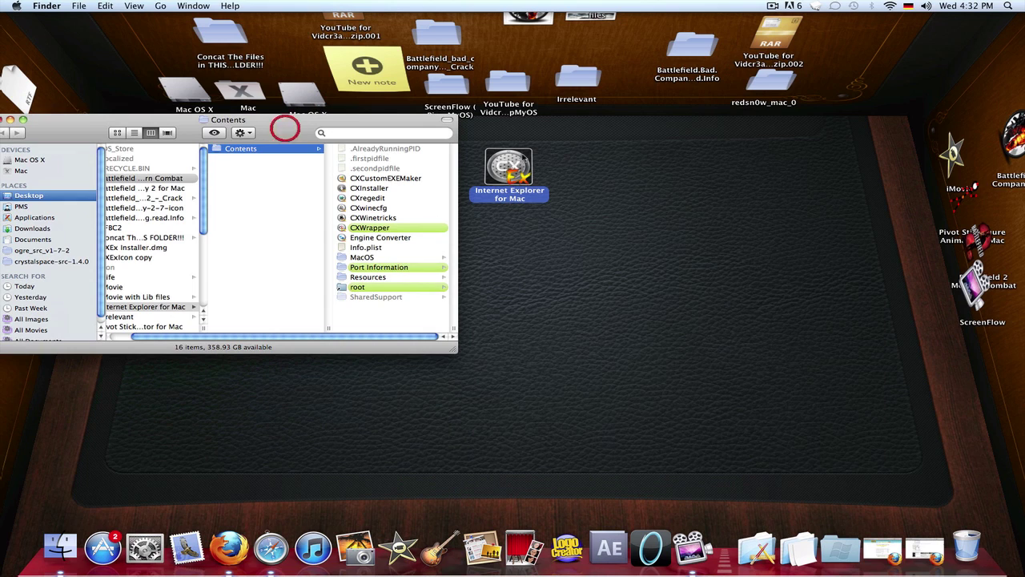
pyautogui.press('Left')
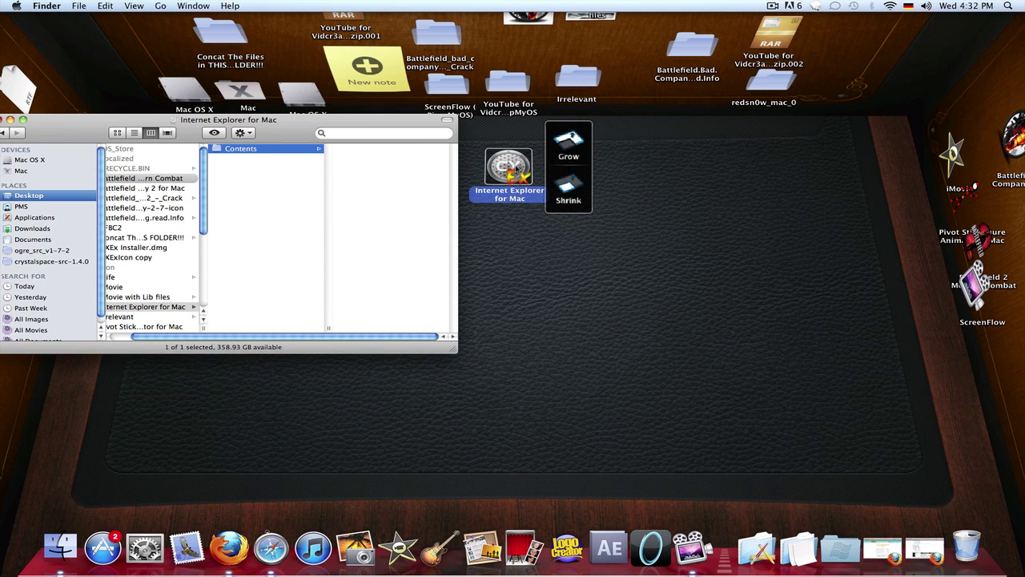
pyautogui.press('shift+super+BackSpace')
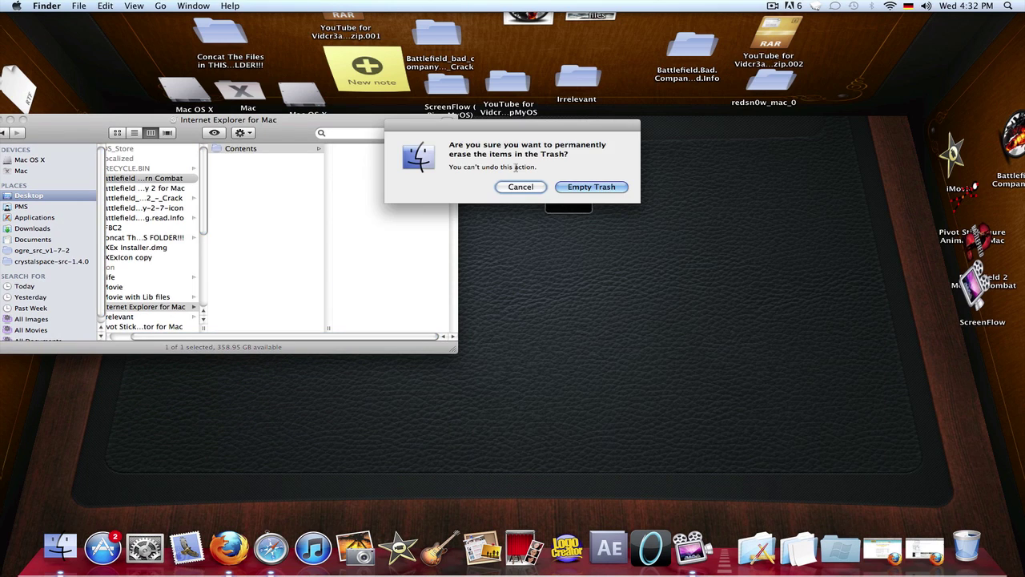
pyautogui.click(613, 188)
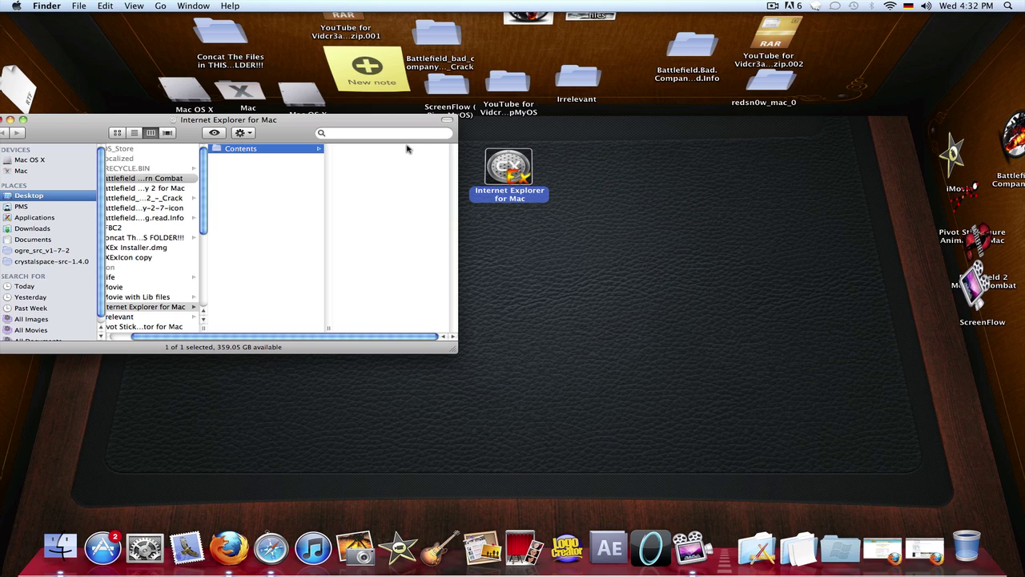
pyautogui.moveTo(293, 141); pyautogui.dragTo(544, 274)
pyautogui.press('super+w')
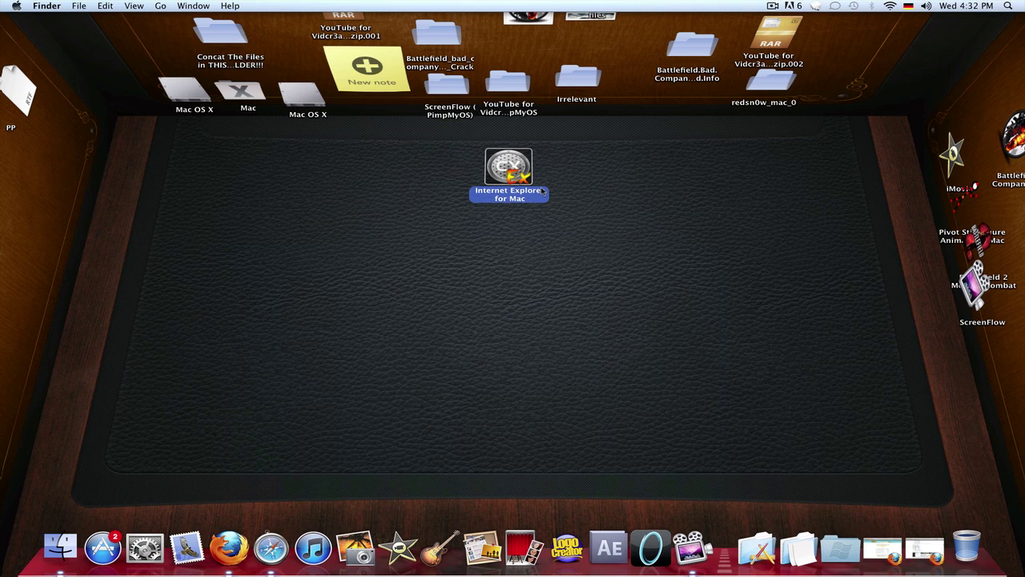